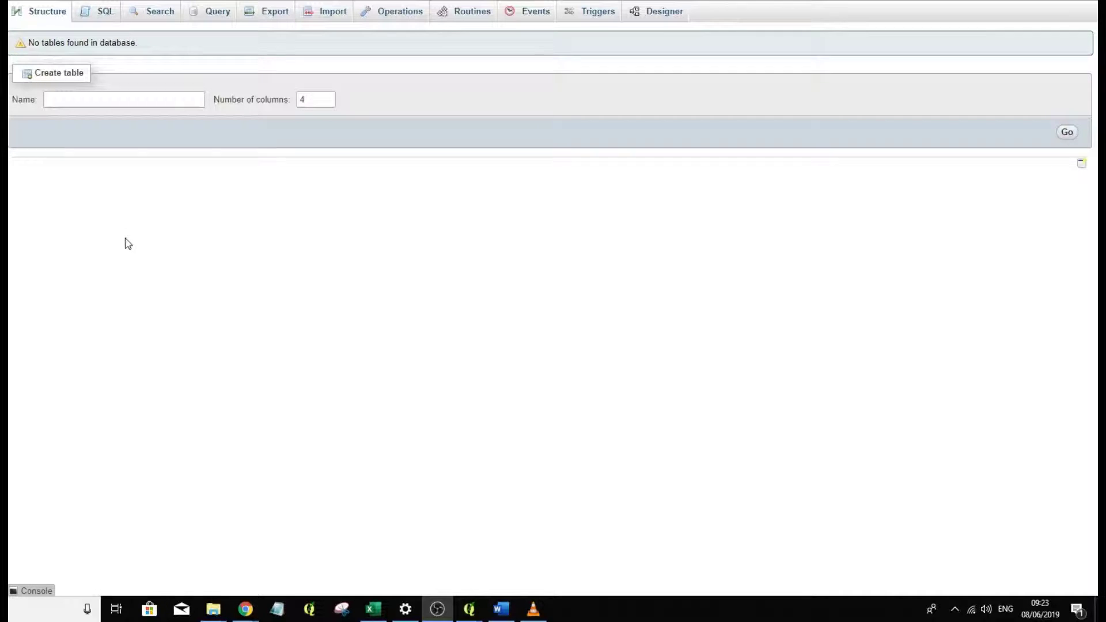
# - Enter 'wkt_table' as the new table name with 4 columns and continue to the column form
pyautogui.click(95, 97)
pyautogui.click(95, 98)
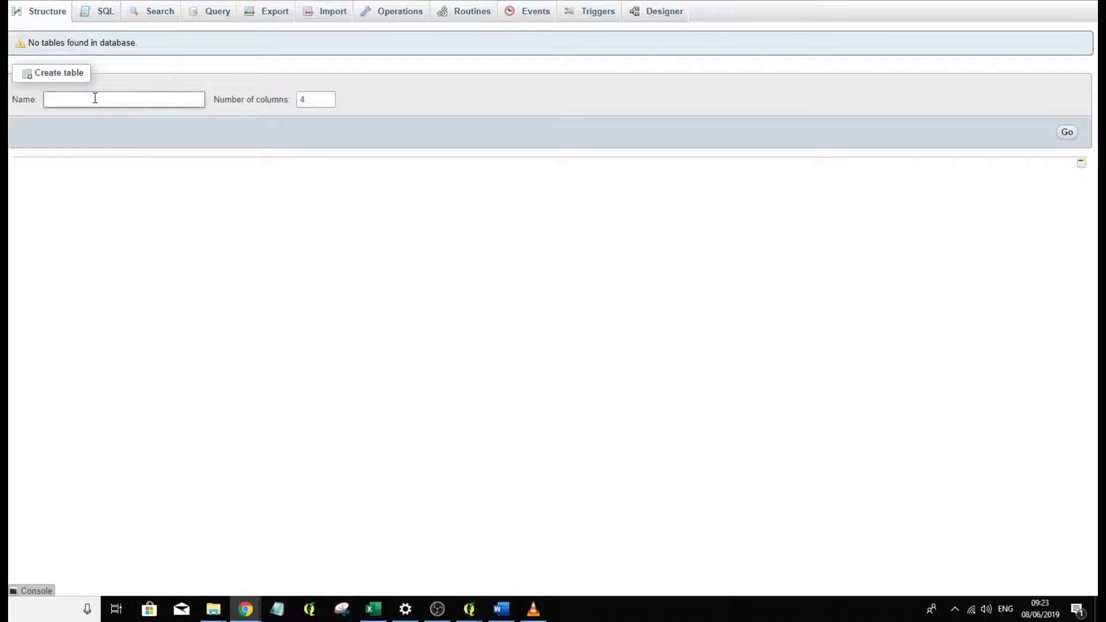
pyautogui.write('wkt_table')
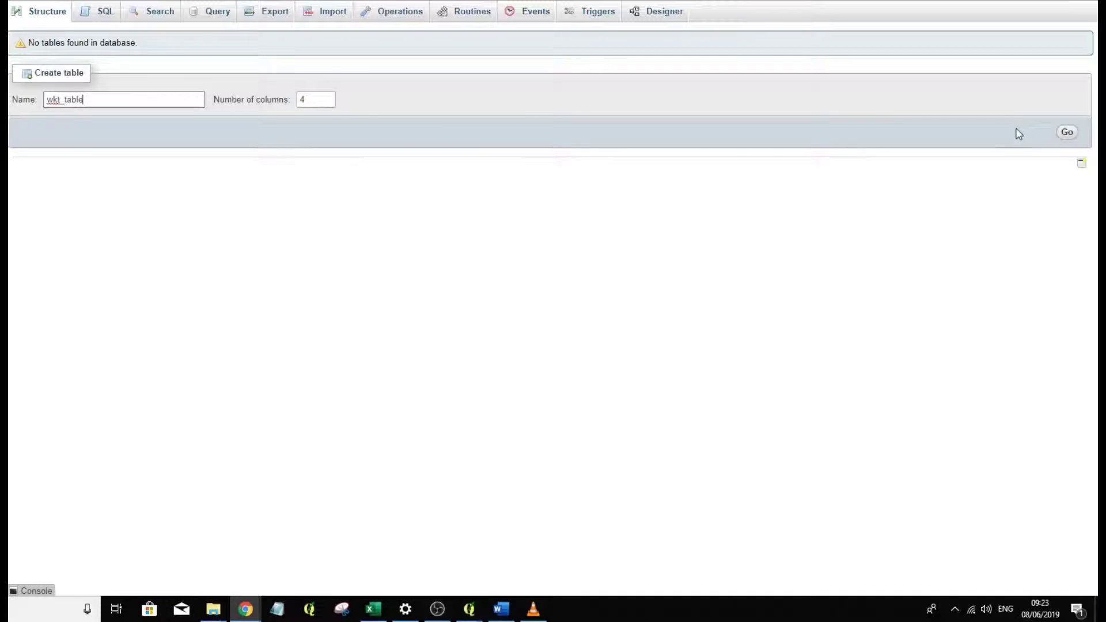
pyautogui.click(1067, 134)
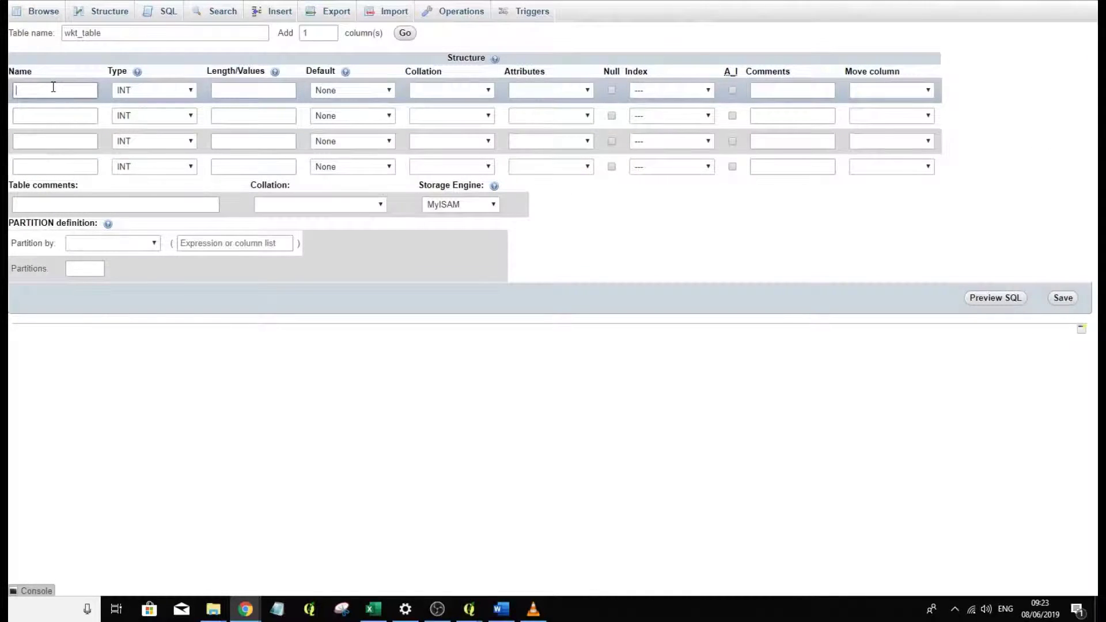
# - Define the first column 'id' as an auto-incrementing PRIMARY key
pyautogui.write('id')
pyautogui.click(663, 91)
pyautogui.click(660, 111)
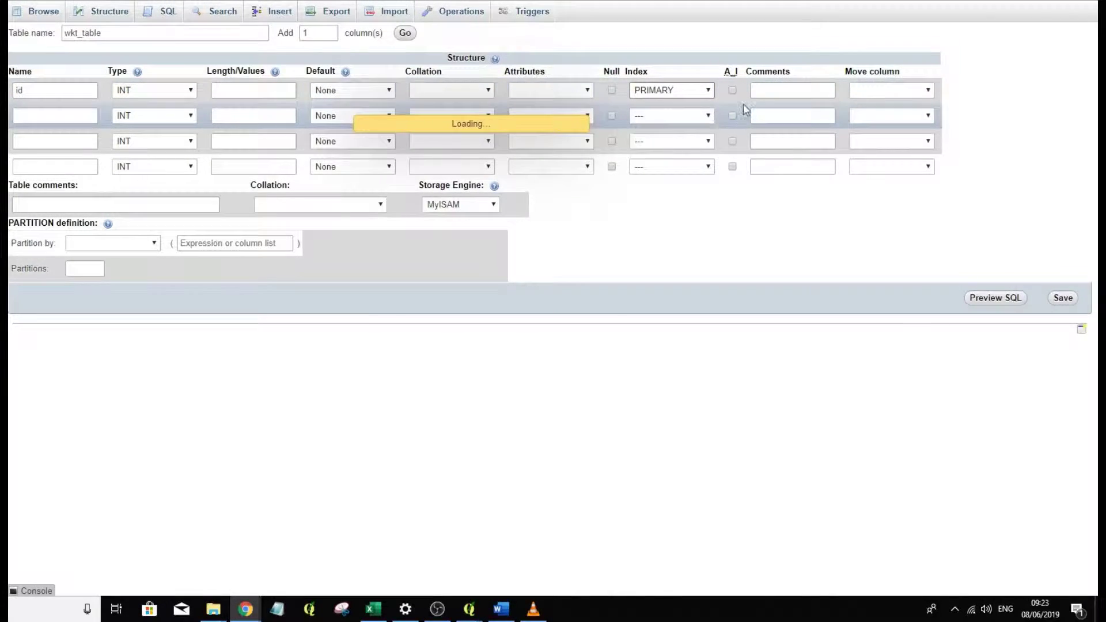
pyautogui.click(538, 373)
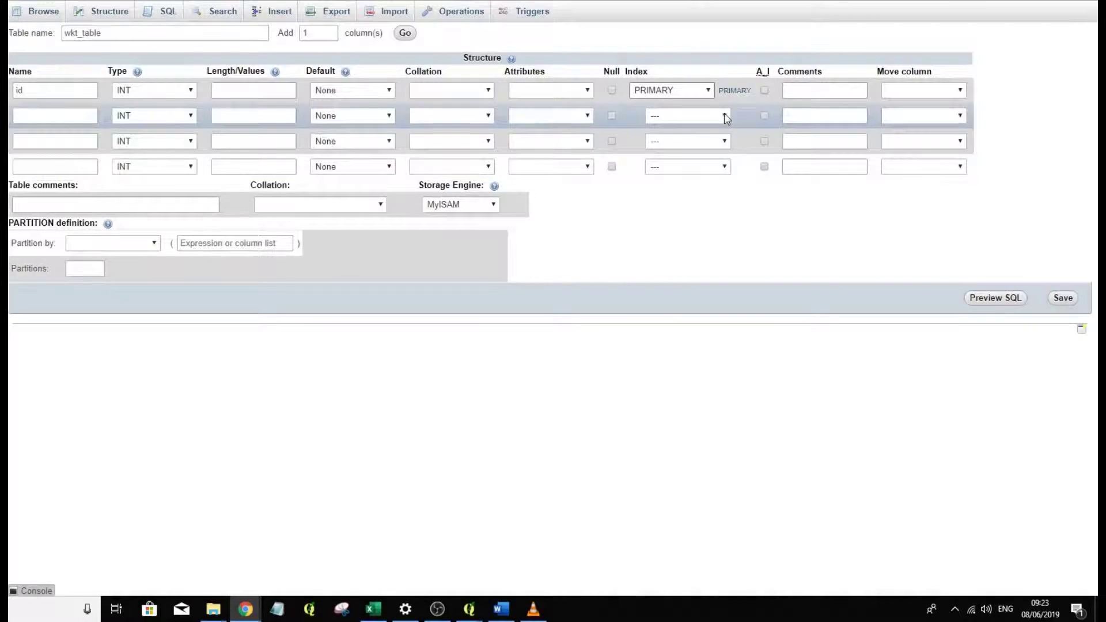
pyautogui.click(765, 90)
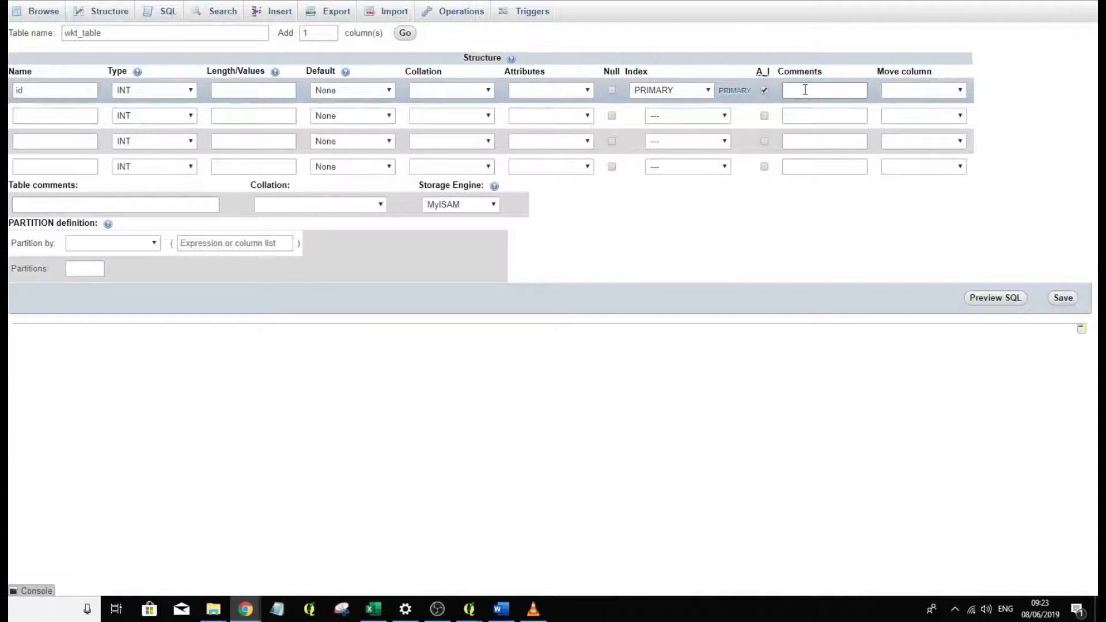
# - Define the second column 'name' as VARCHAR with length 150
pyautogui.click(84, 117)
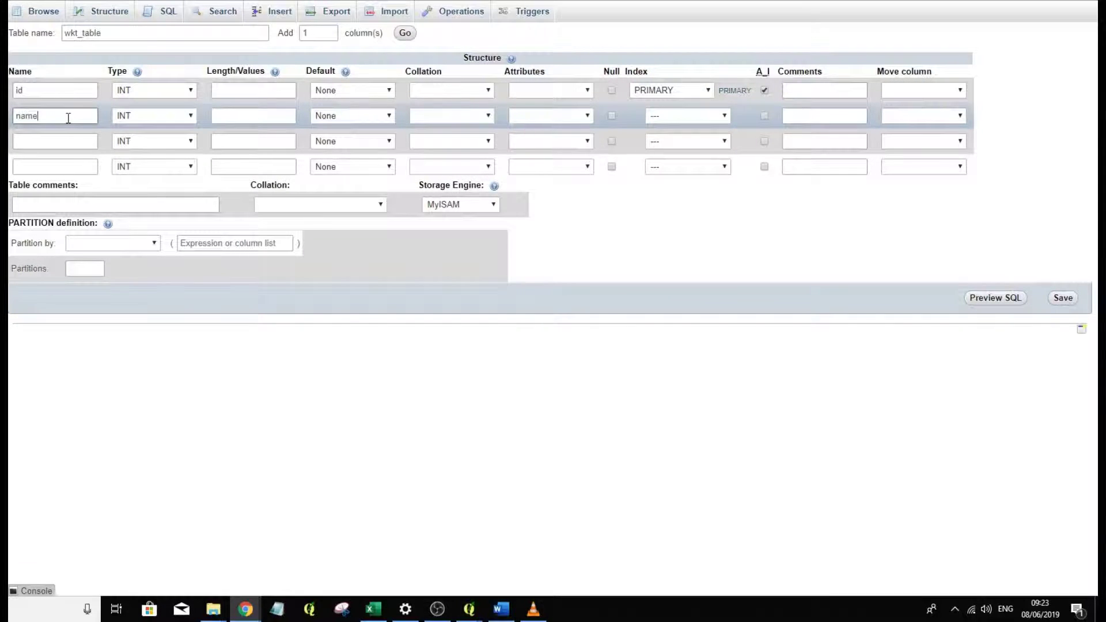
pyautogui.click(184, 115)
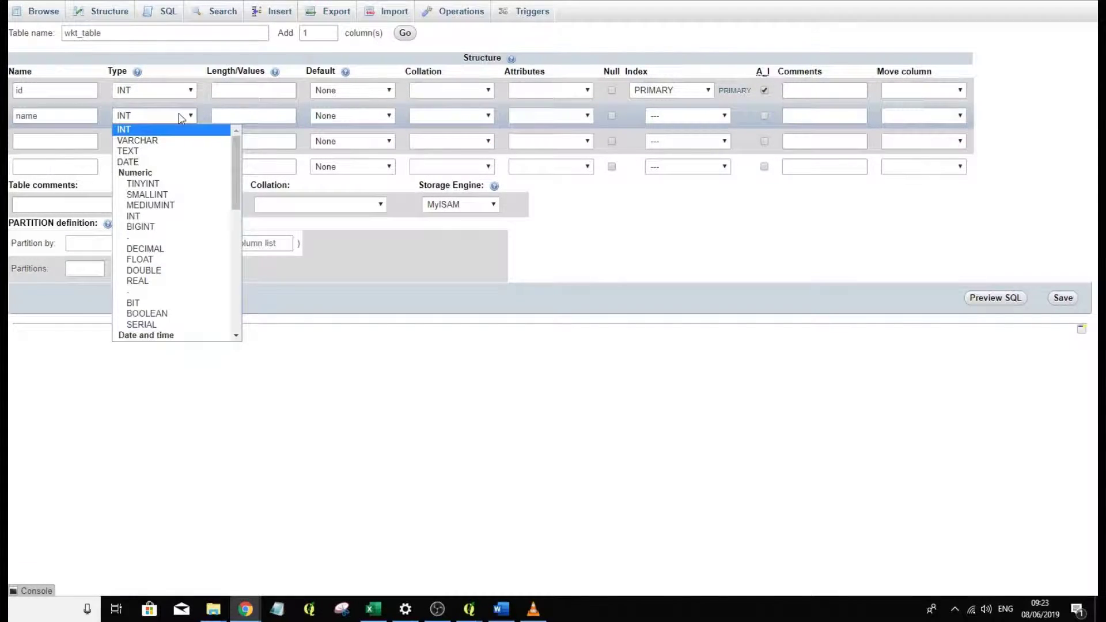
pyautogui.click(161, 143)
pyautogui.click(246, 113)
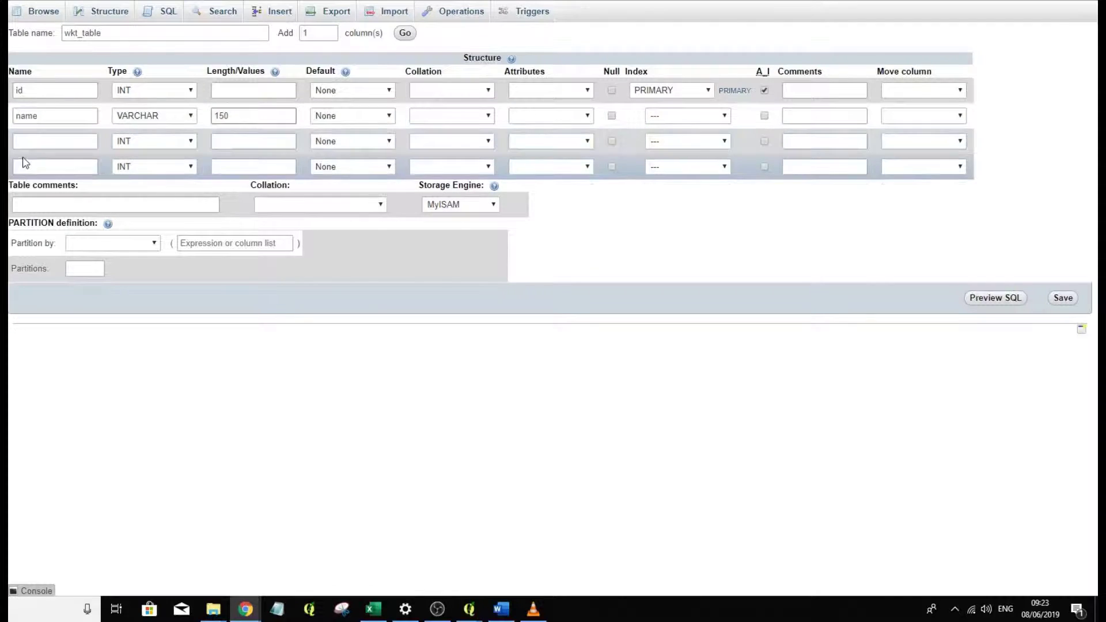
# - Add a third column named 'wkt' of type MEDIUMTEXT
pyautogui.click(25, 140)
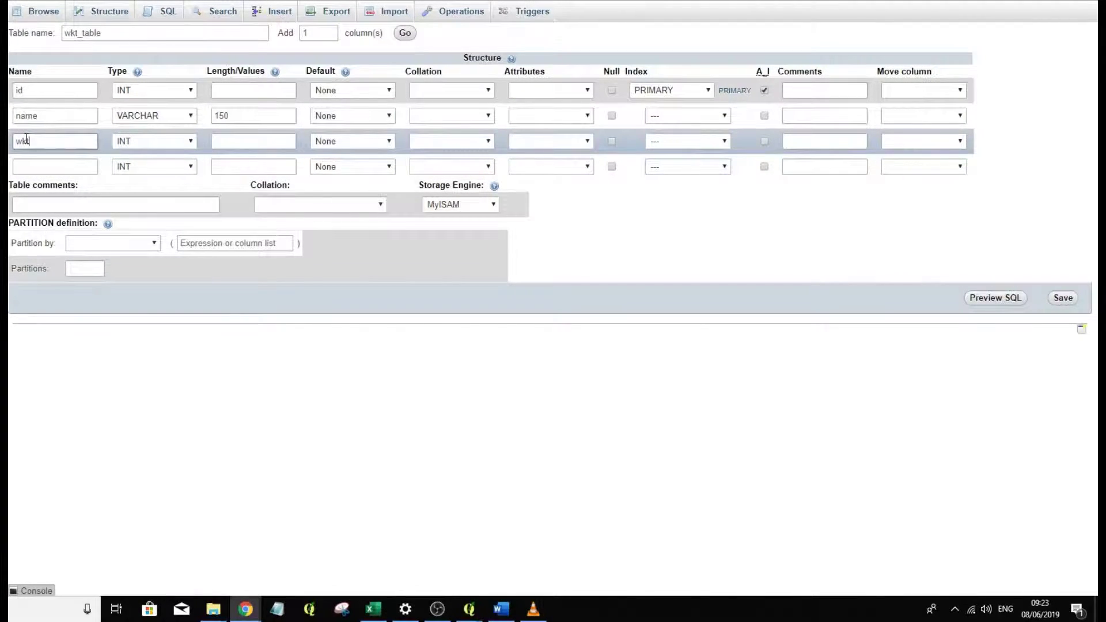
pyautogui.write('wkt')
pyautogui.click(130, 146)
pyautogui.scroll(-3, 154, 245)
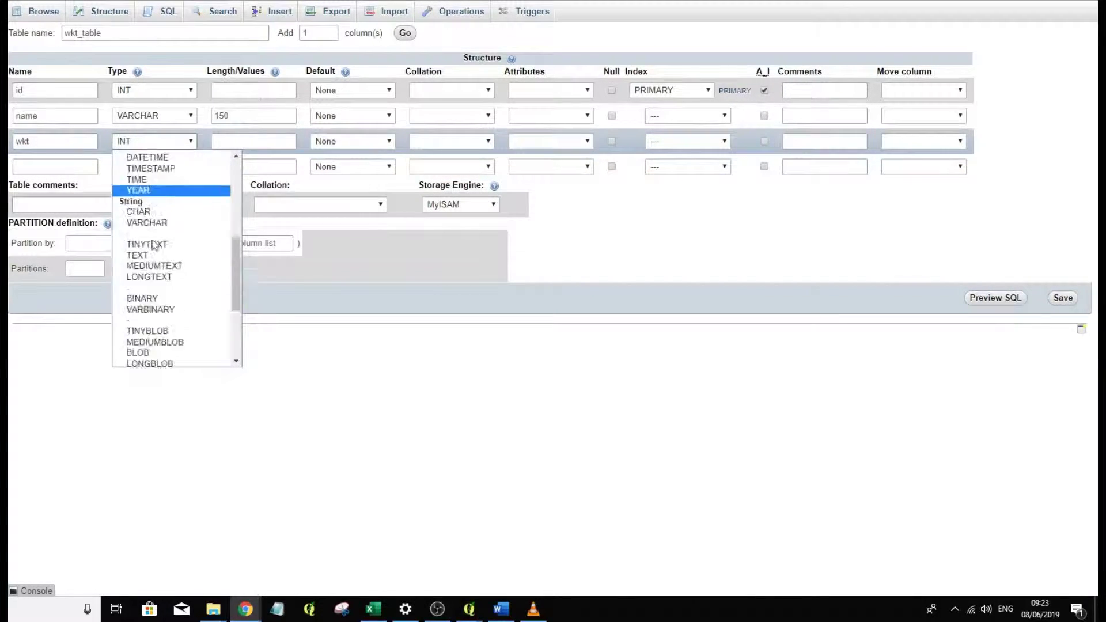
pyautogui.scroll(-3, 154, 246)
pyautogui.scroll(3, 155, 248)
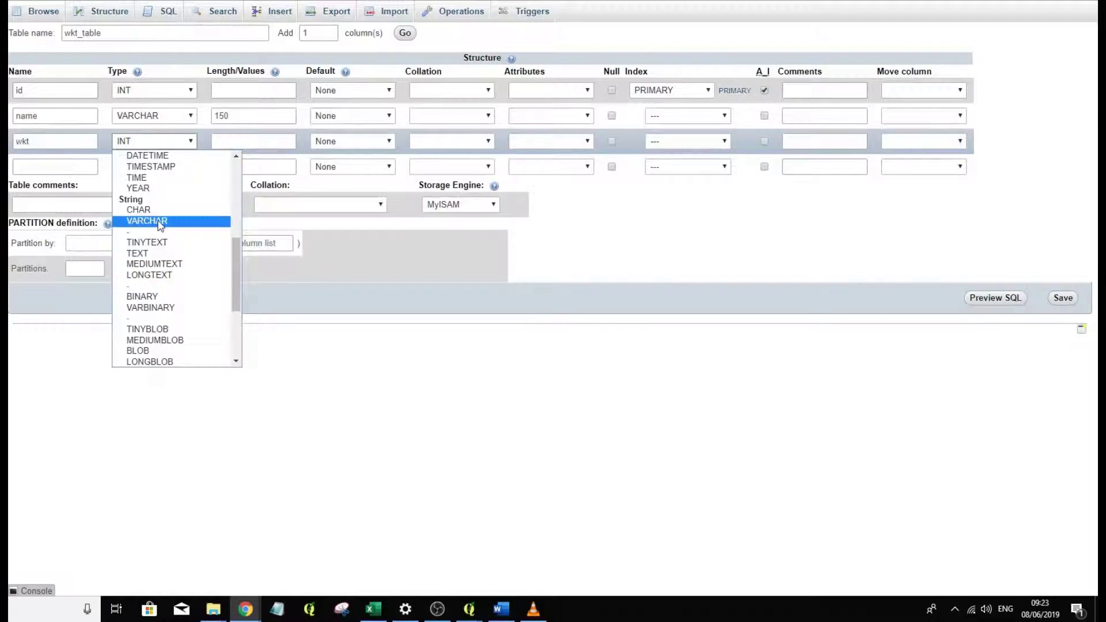
pyautogui.click(144, 265)
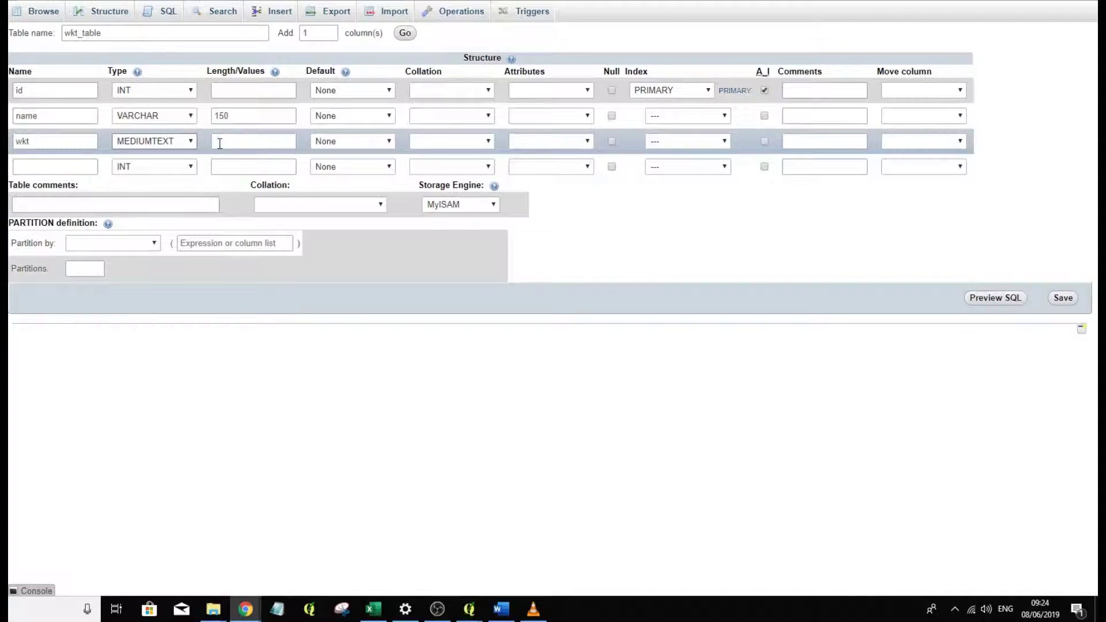
# - Add a fourth column named 'spatial' of type GEOMETRY
pyautogui.click(50, 167)
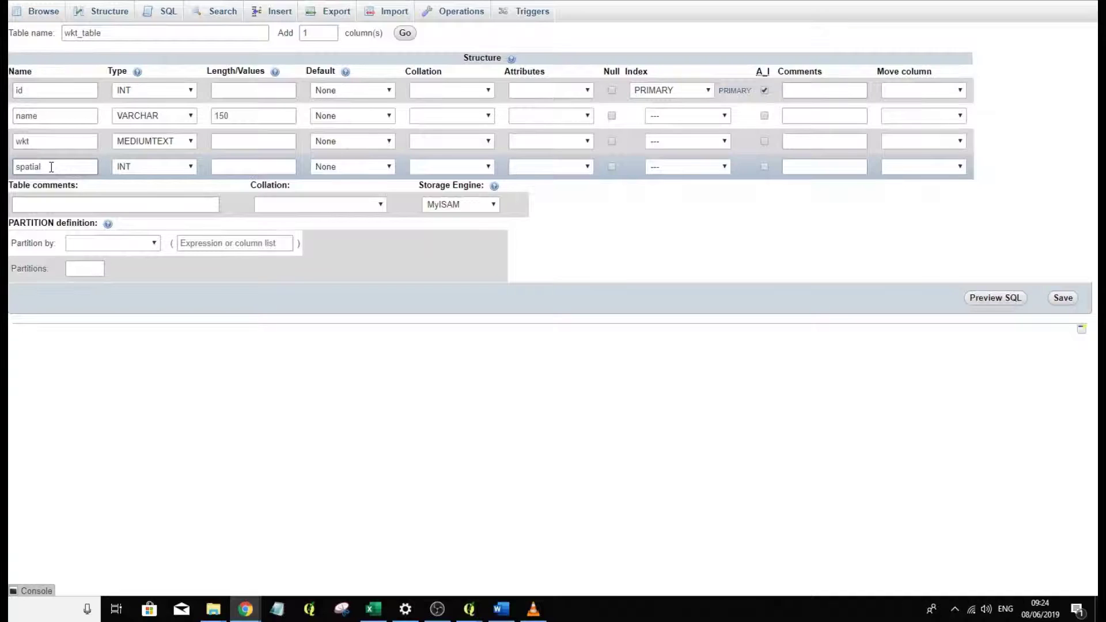
pyautogui.click(128, 169)
pyautogui.scroll(-6, 150, 247)
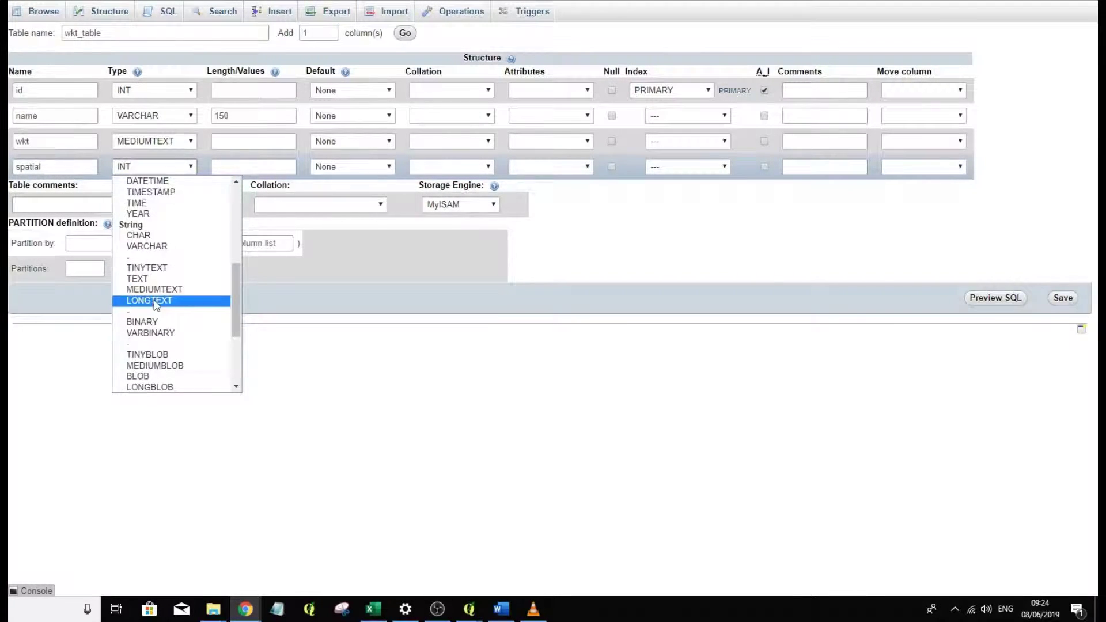
pyautogui.scroll(-4, 156, 306)
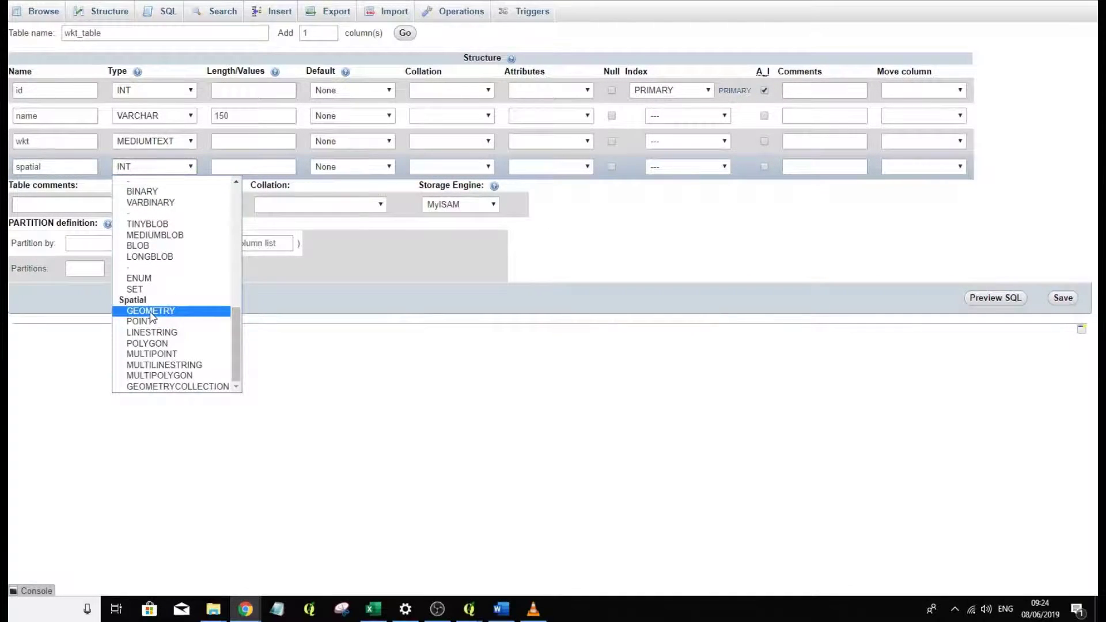
pyautogui.click(151, 312)
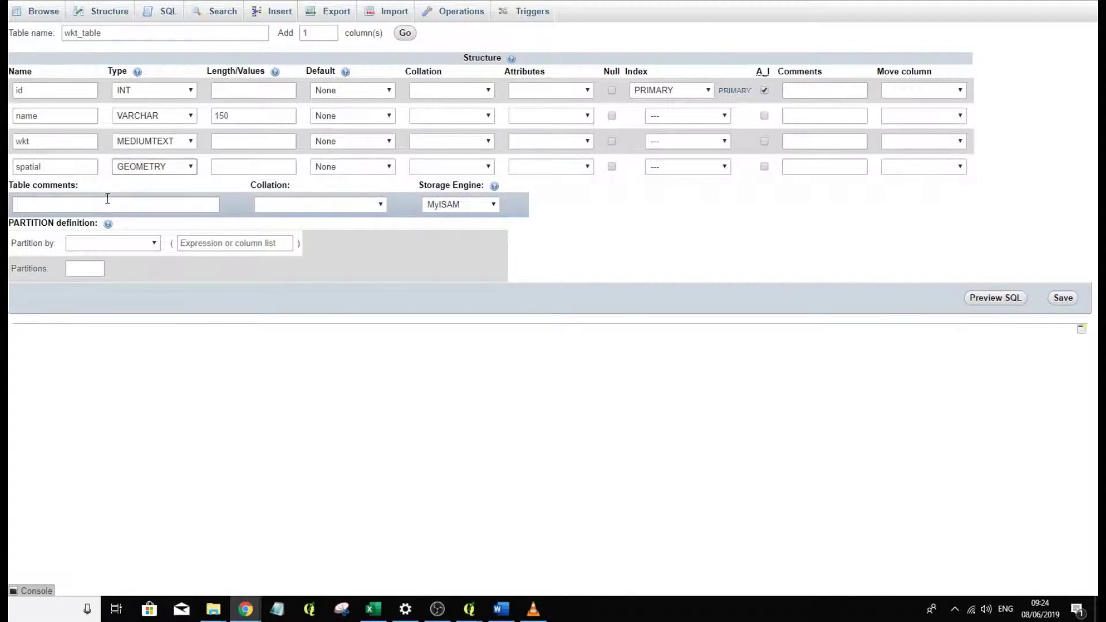
# - Save wkt_table, renaming the reserved-keyword column 'spatial' to 'shape' after the warning
pyautogui.click(1059, 299)
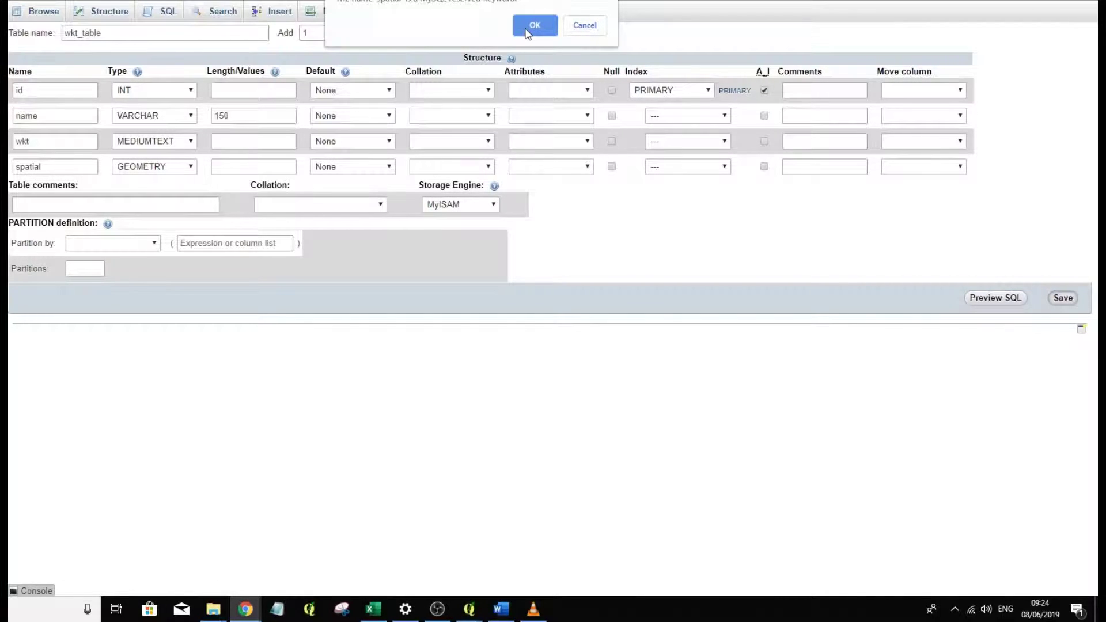
pyautogui.click(584, 25)
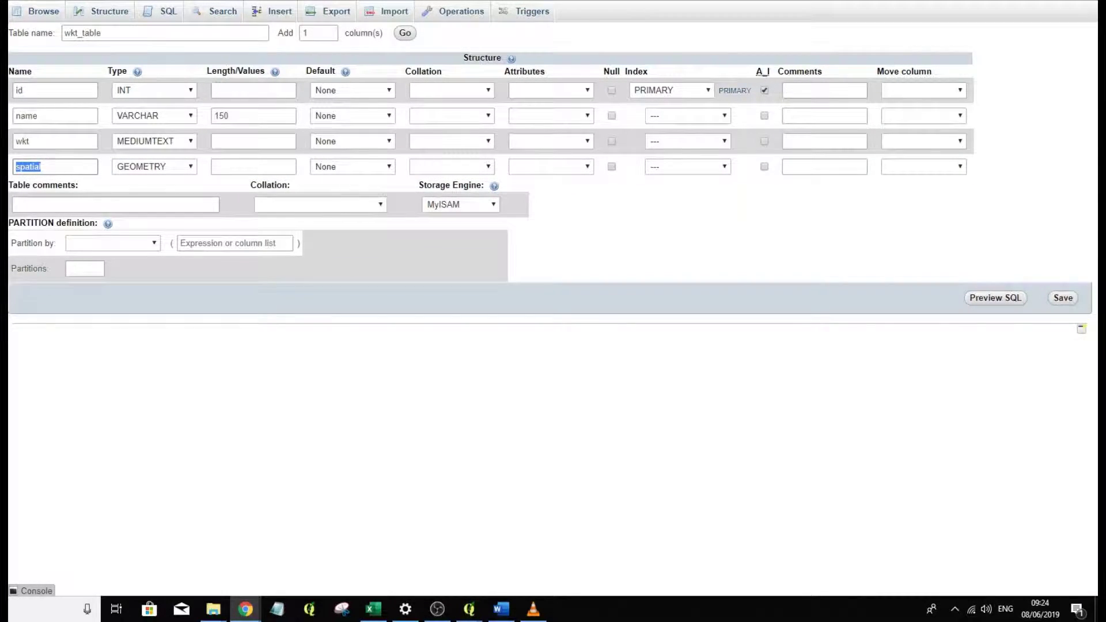
pyautogui.write('shape')
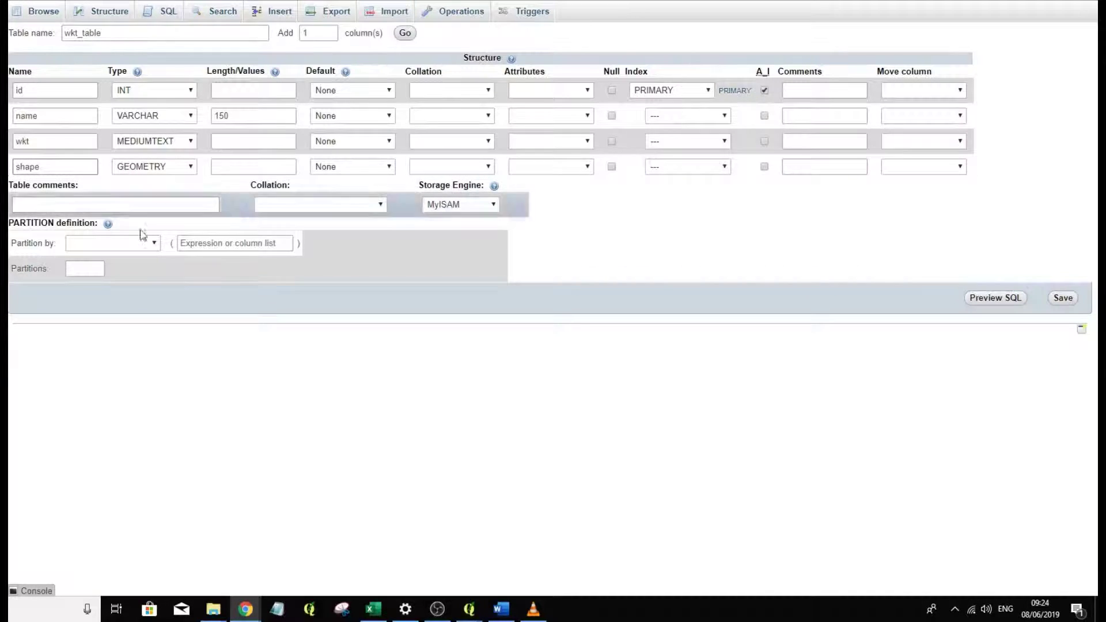
pyautogui.click(1062, 298)
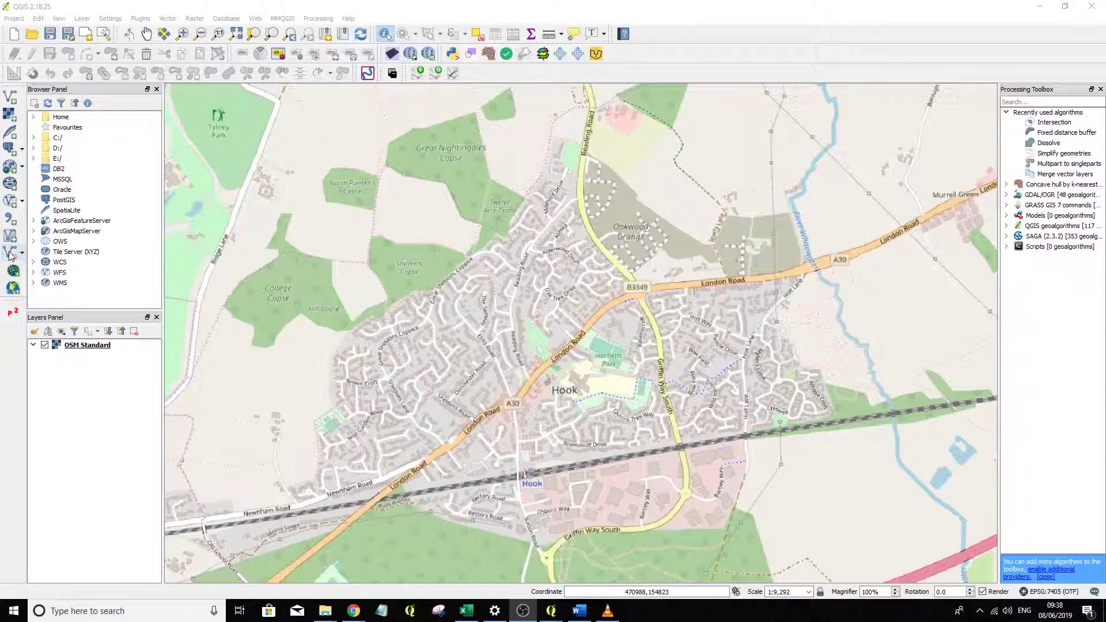
# - Create a new Polygon shapefile layer and save it with the file name 'shape'
pyautogui.click(10, 255)
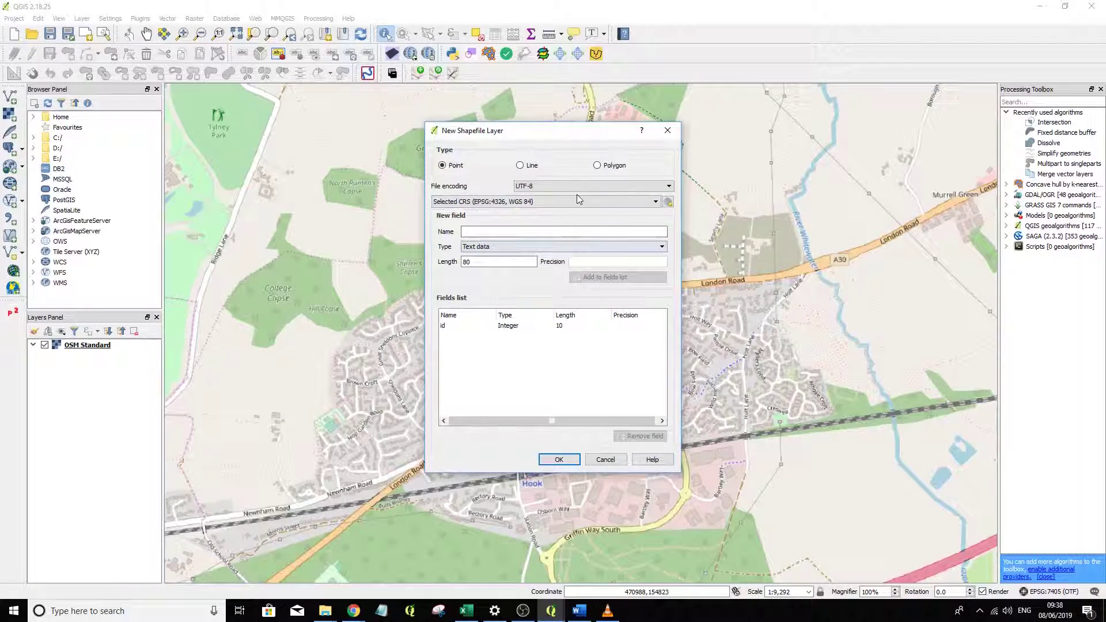
pyautogui.click(598, 166)
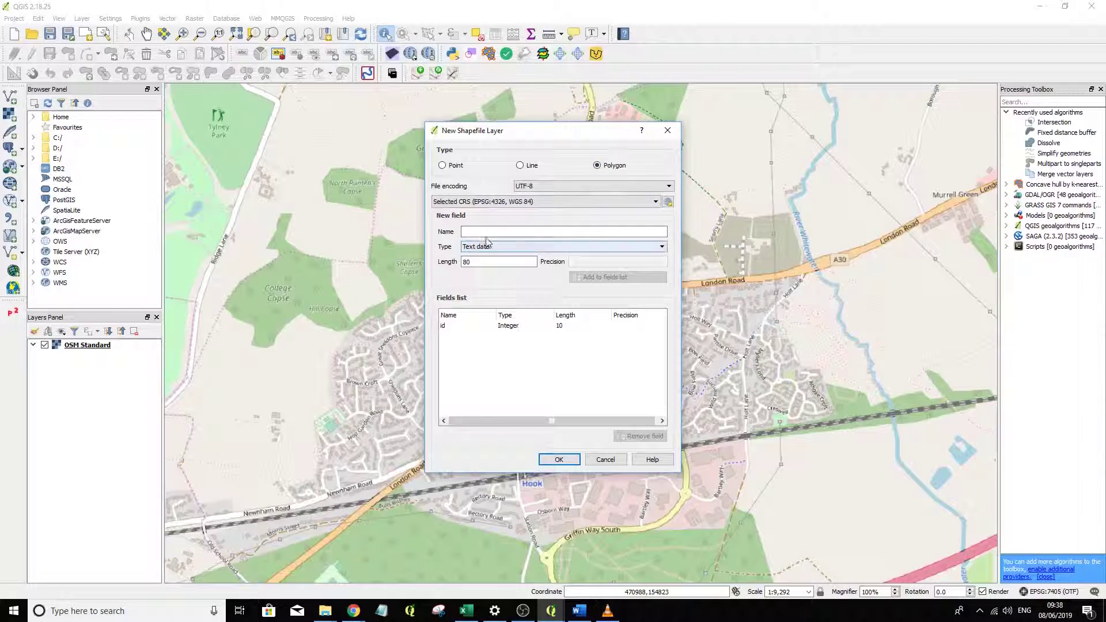
pyautogui.click(481, 231)
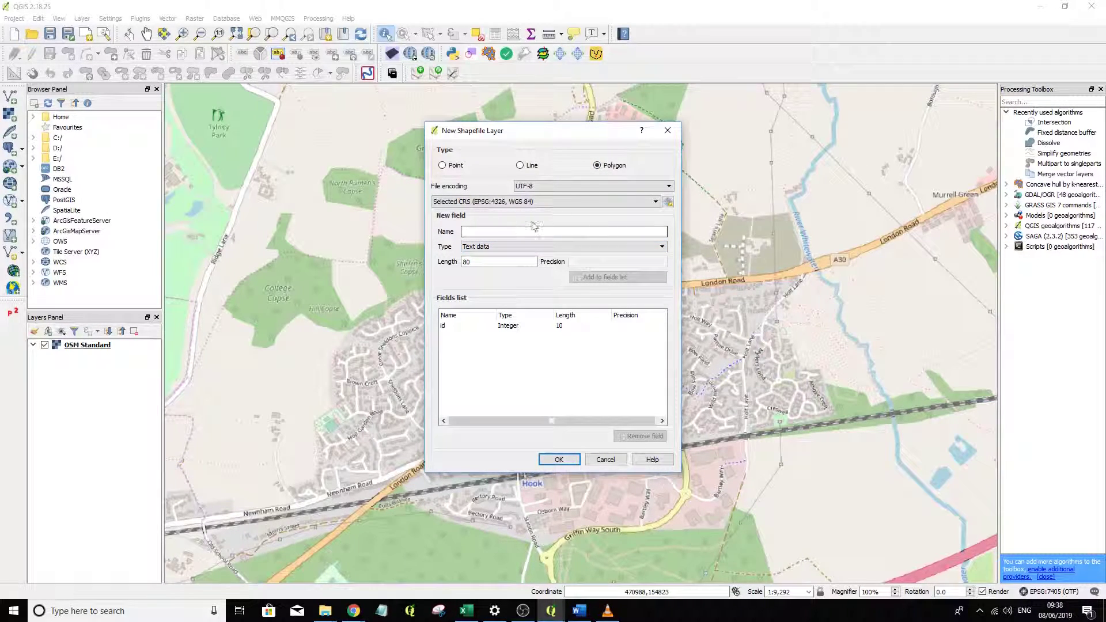
pyautogui.click(556, 461)
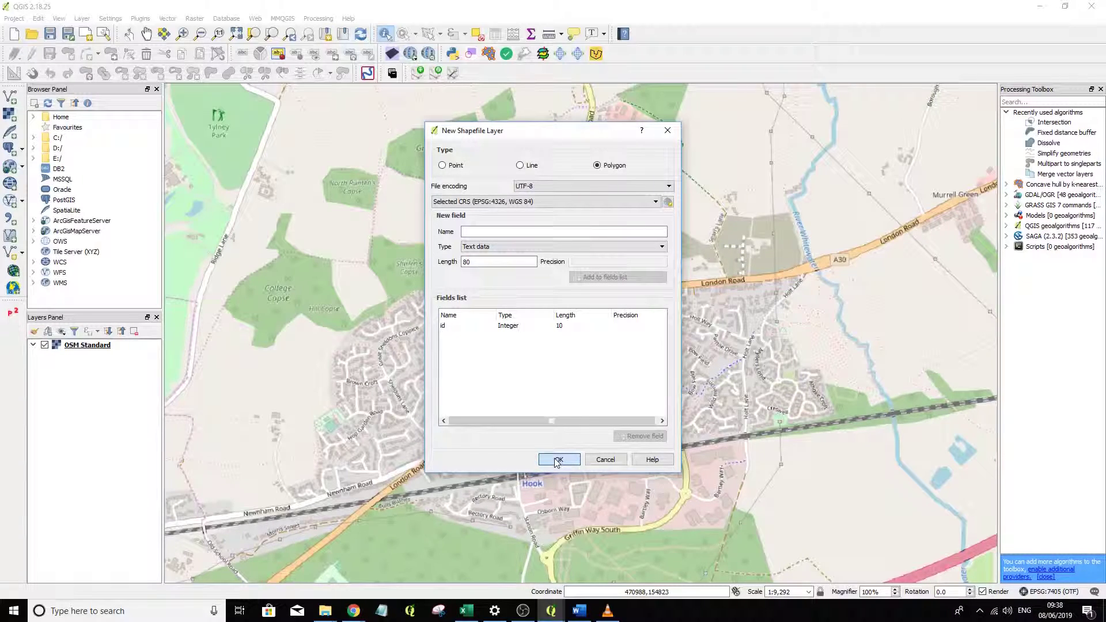
pyautogui.click(557, 459)
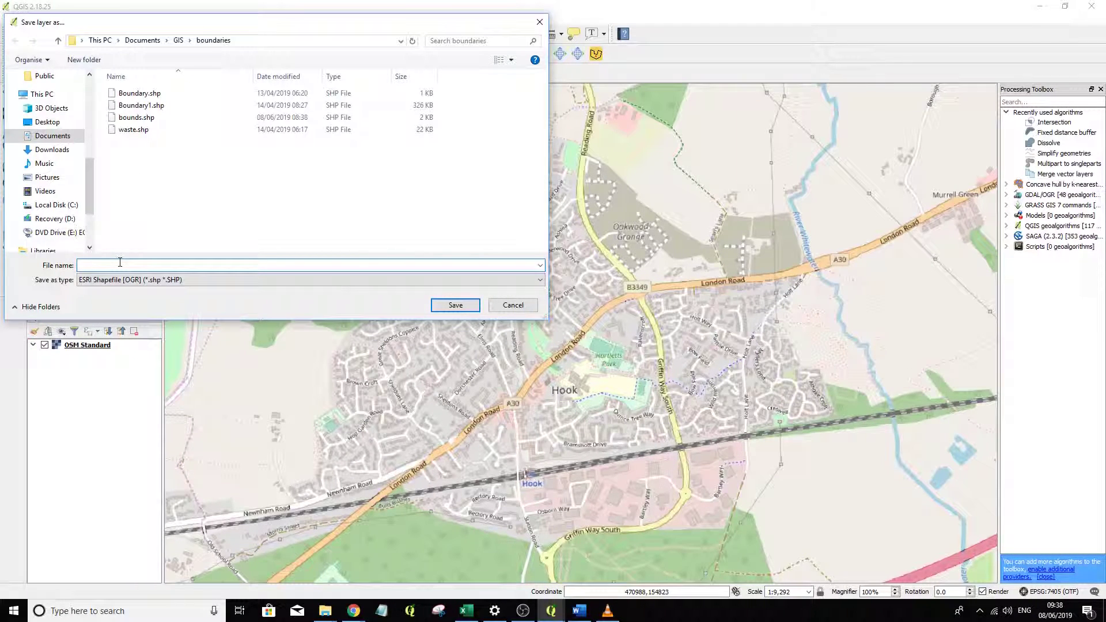
pyautogui.write('shape')
pyautogui.click(457, 304)
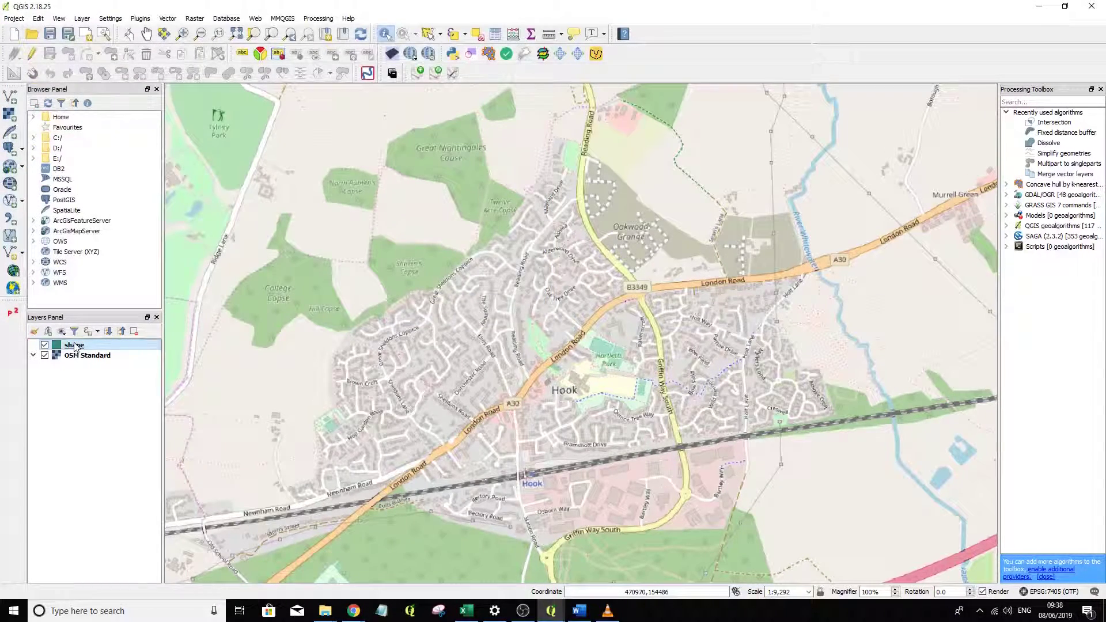
# - Start editing the shape layer and trace Hook's boundary along the southern edge to the railway
pyautogui.click(34, 55)
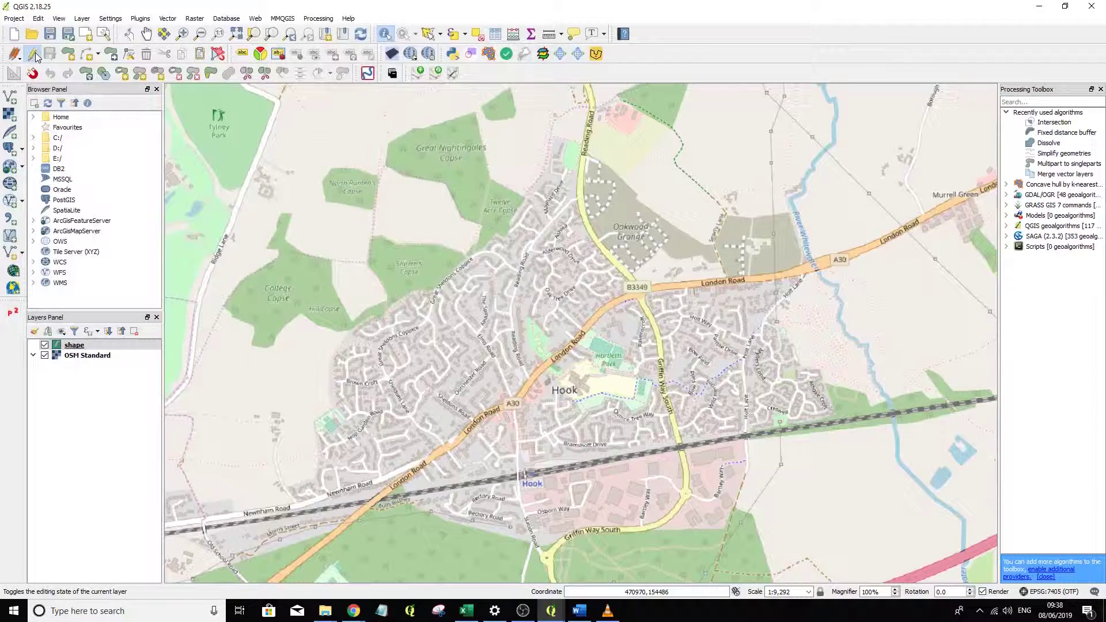
pyautogui.click(69, 55)
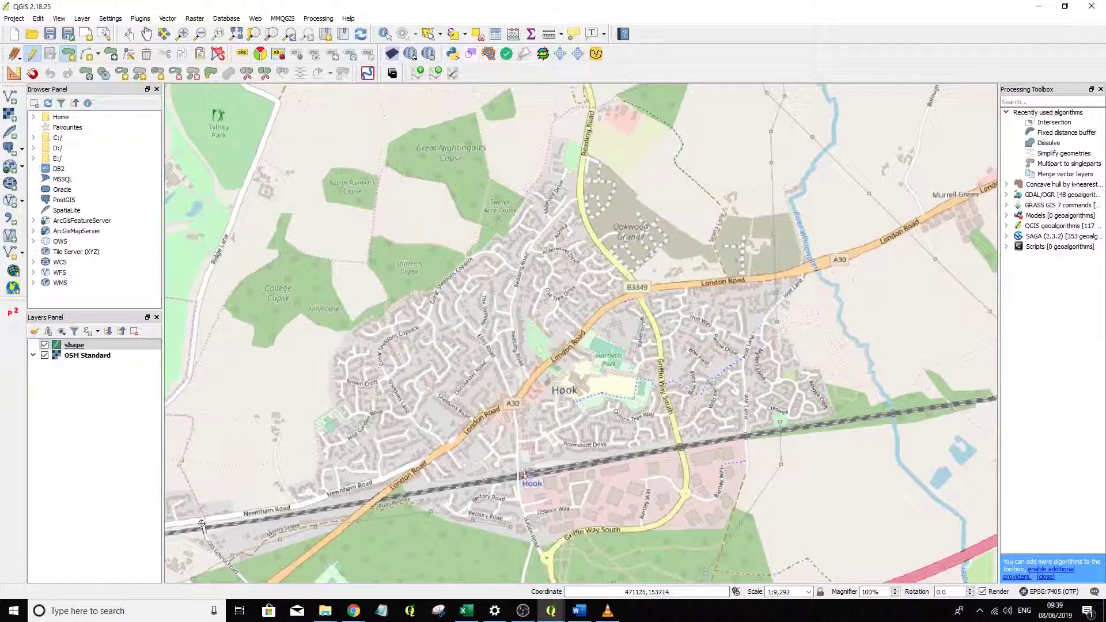
pyautogui.click(197, 499)
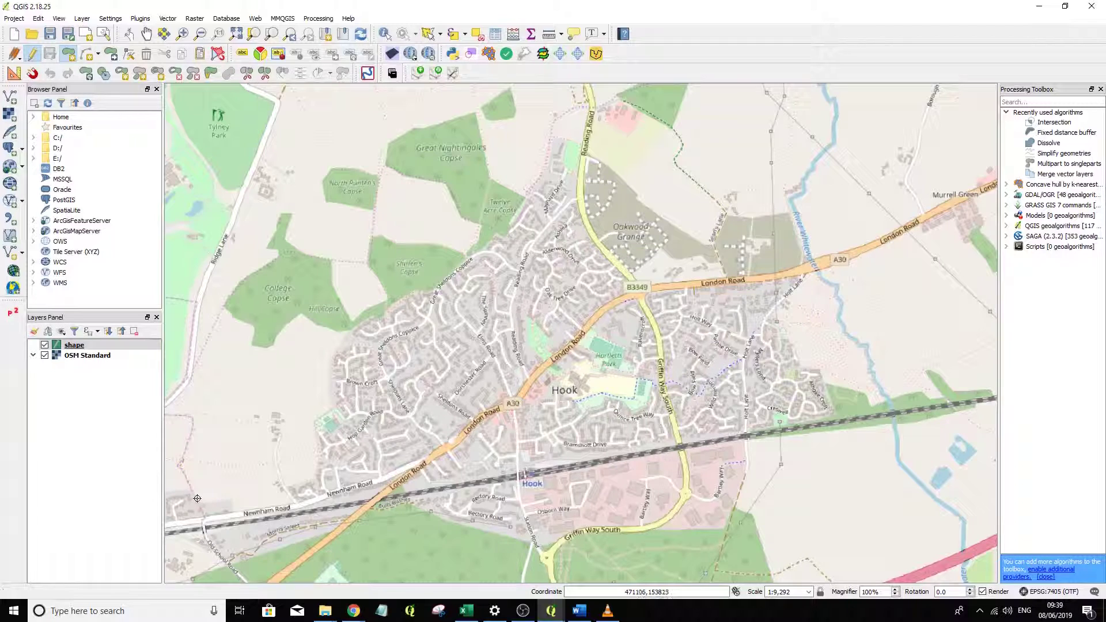
pyautogui.click(210, 543)
pyautogui.click(231, 564)
pyautogui.click(346, 526)
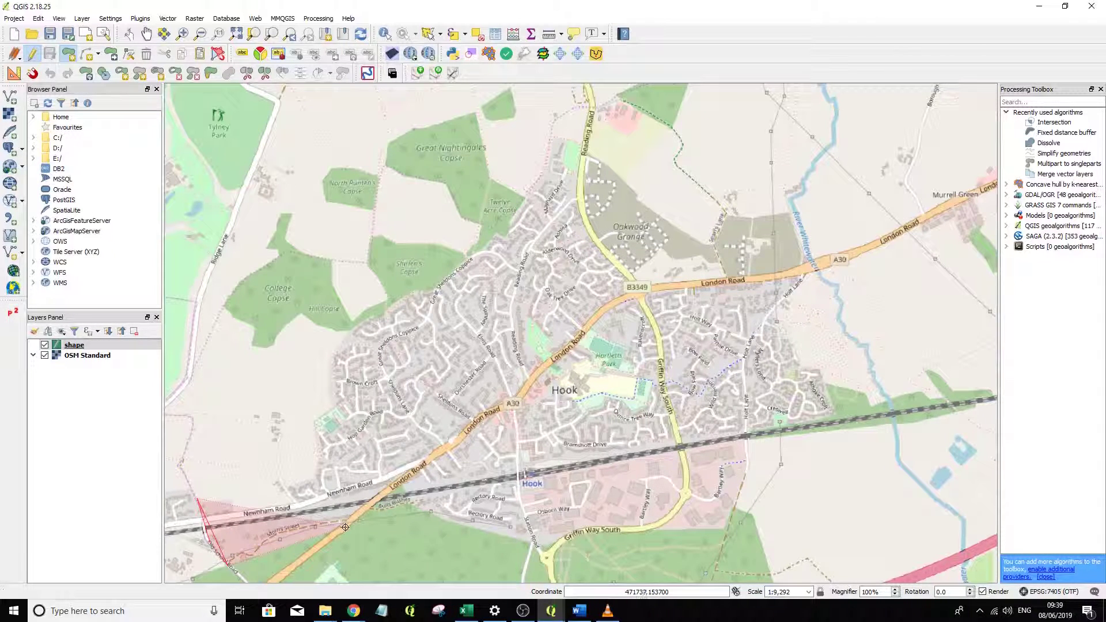
pyautogui.click(431, 511)
pyautogui.click(533, 544)
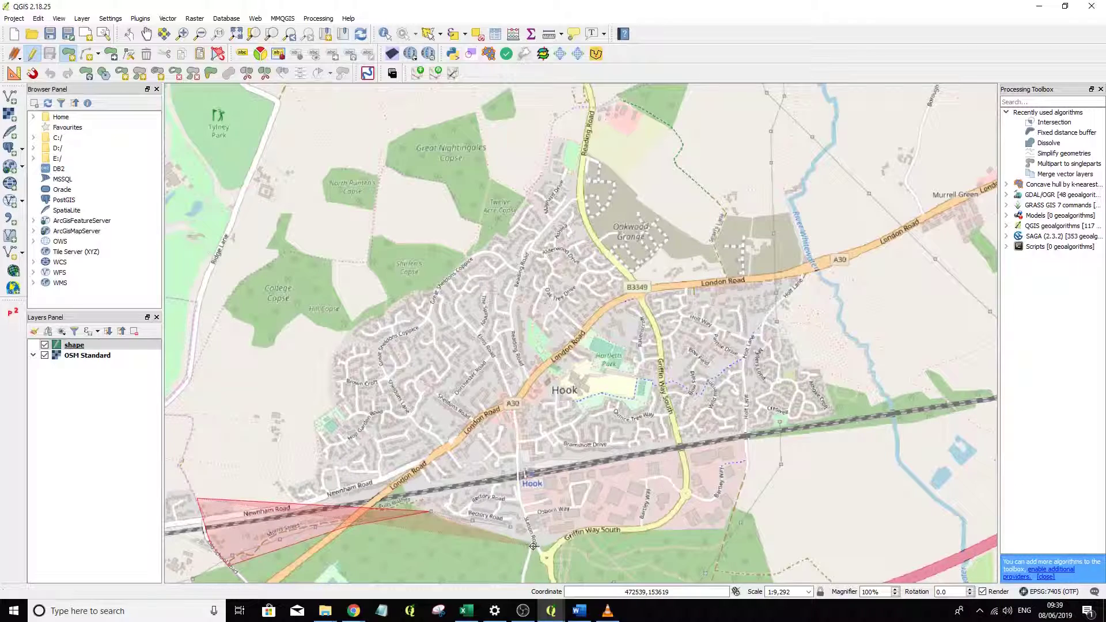
pyautogui.rightClick(536, 543)
pyautogui.click(724, 527)
pyautogui.click(756, 460)
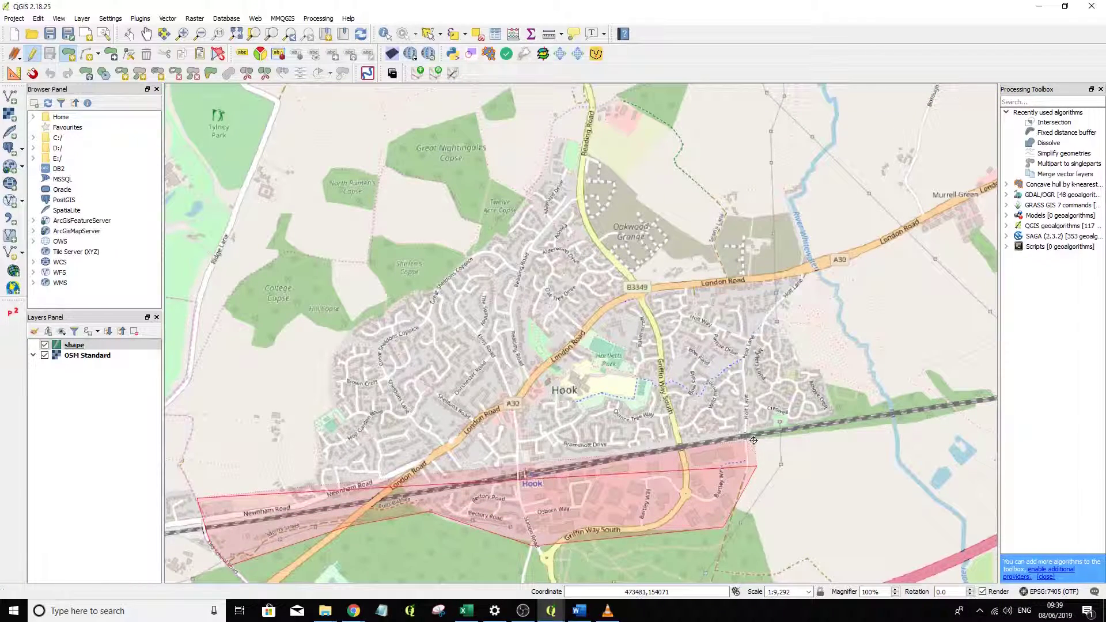
pyautogui.click(755, 440)
# - Continue the boundary up the eastern side, across the northern tip and down the north-west
pyautogui.click(885, 406)
pyautogui.click(818, 265)
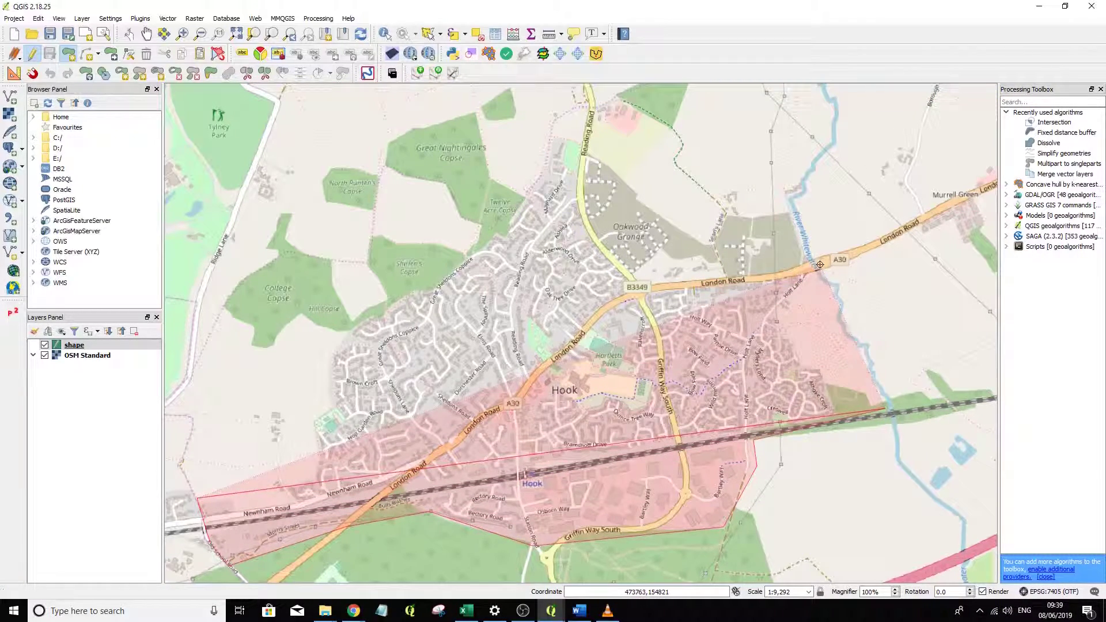
pyautogui.click(811, 182)
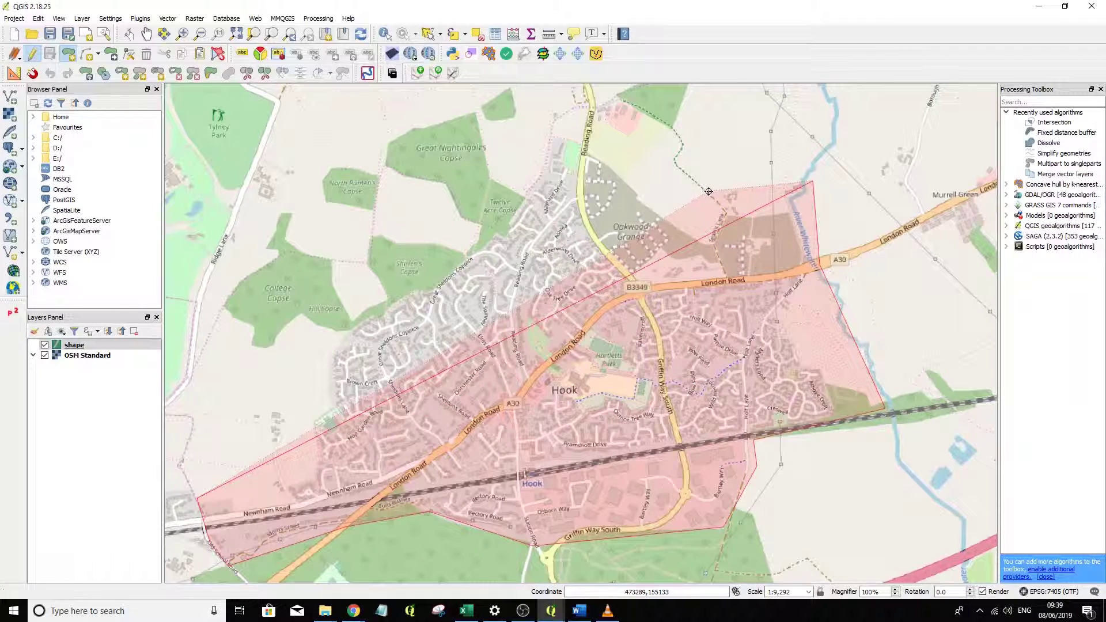
pyautogui.click(676, 157)
pyautogui.click(671, 124)
pyautogui.click(616, 94)
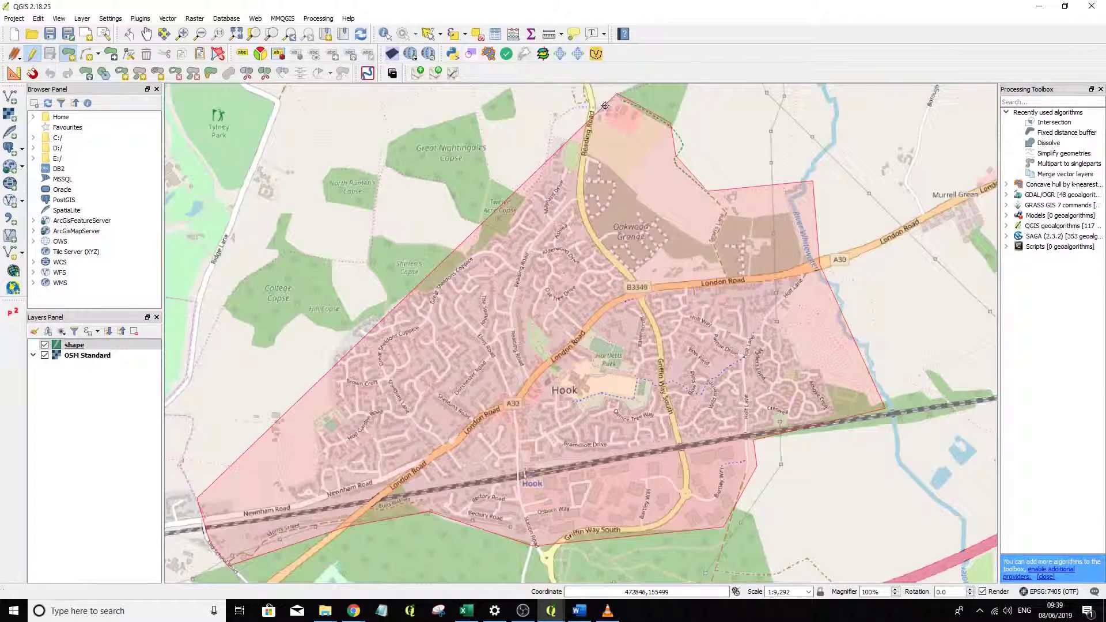
pyautogui.click(567, 108)
pyautogui.click(522, 198)
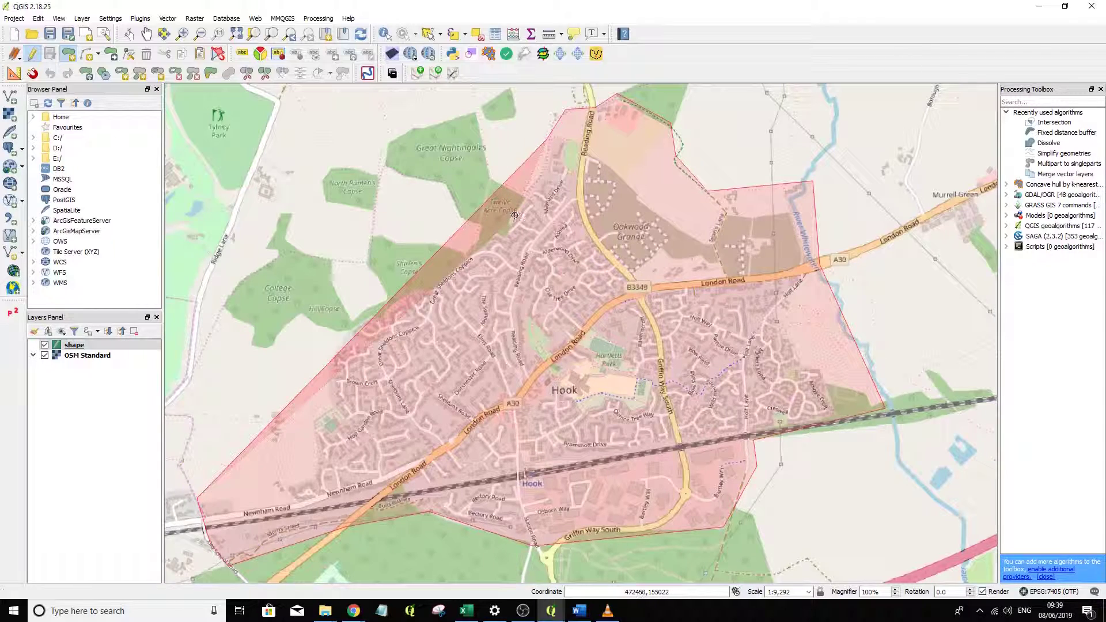
pyautogui.click(410, 293)
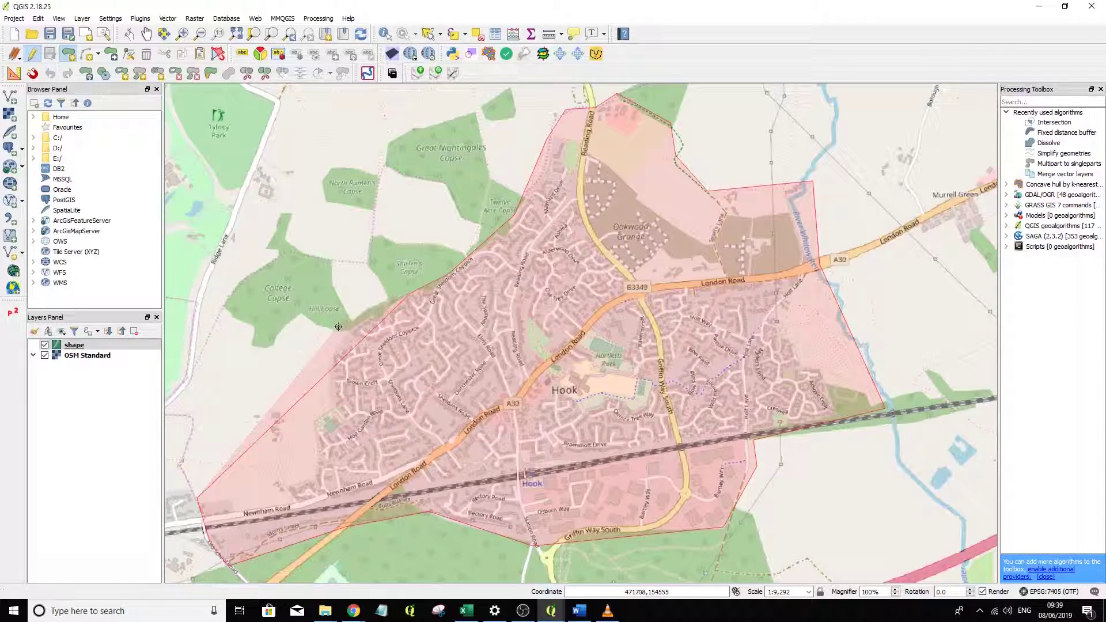
pyautogui.click(343, 331)
pyautogui.click(325, 373)
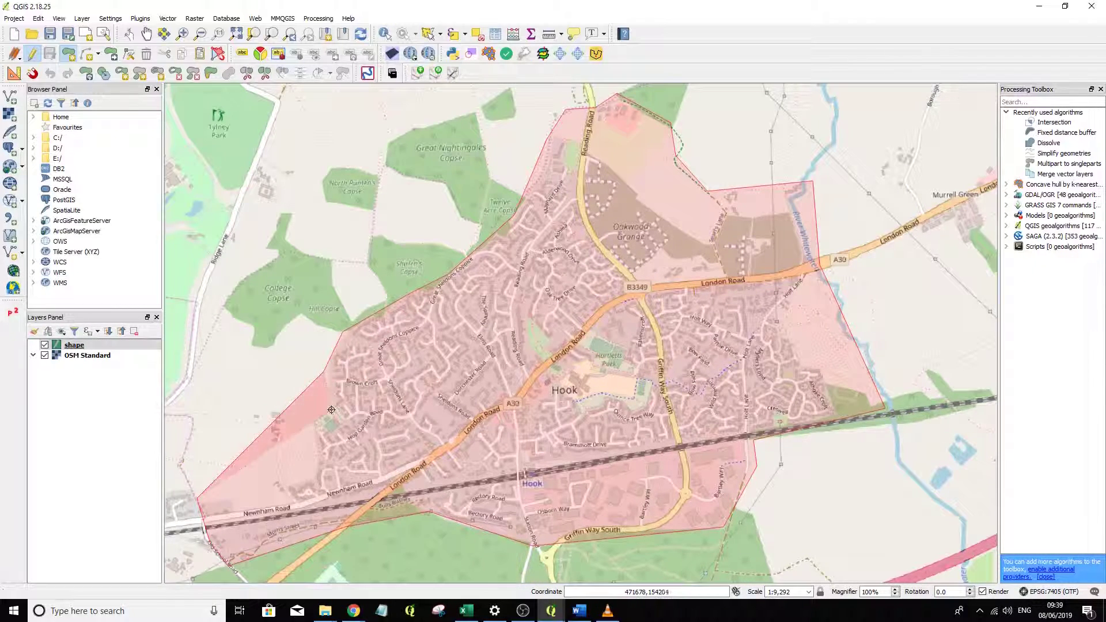
# - Close the polygon at the south-west, accept the feature without an id and stop editing
pyautogui.click(332, 409)
pyautogui.click(316, 428)
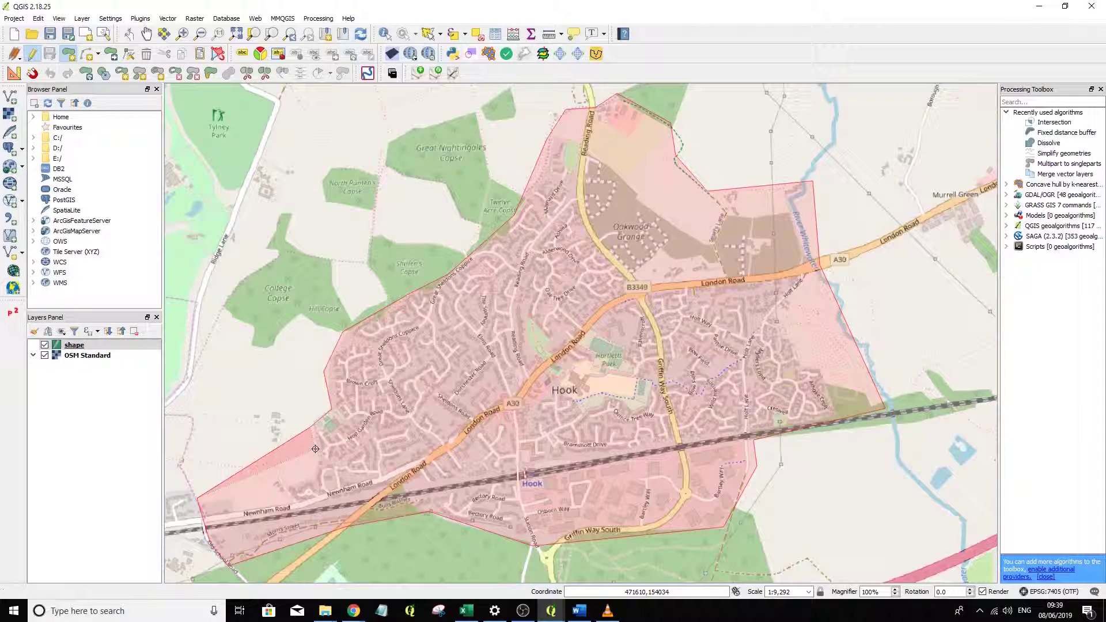
pyautogui.click(317, 483)
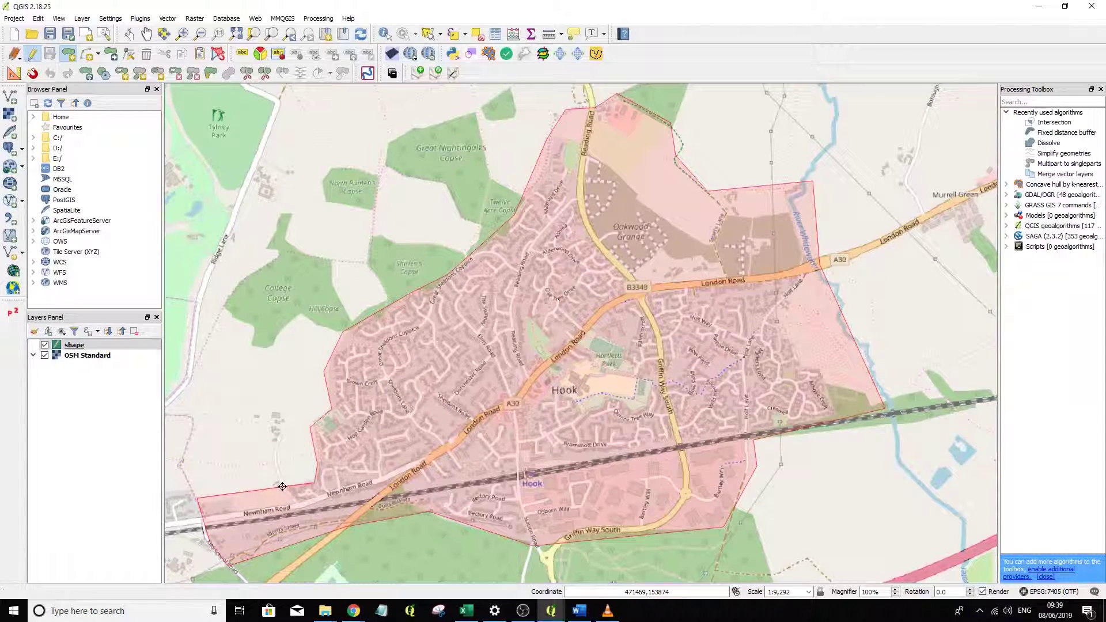
pyautogui.click(280, 486)
pyautogui.click(276, 465)
pyautogui.click(183, 459)
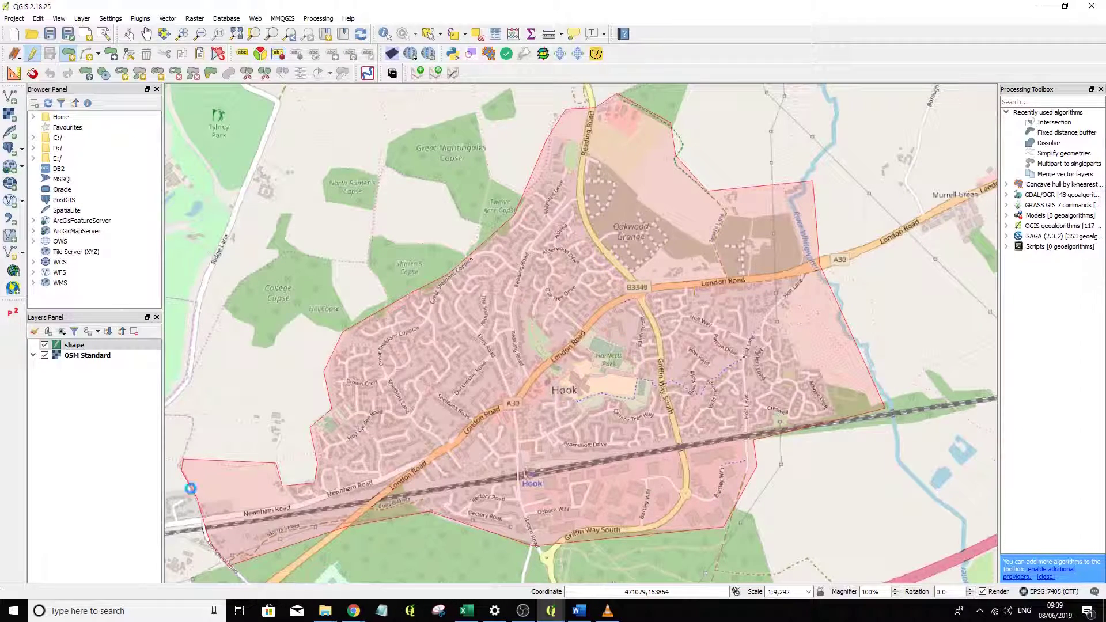
pyautogui.rightClick(198, 489)
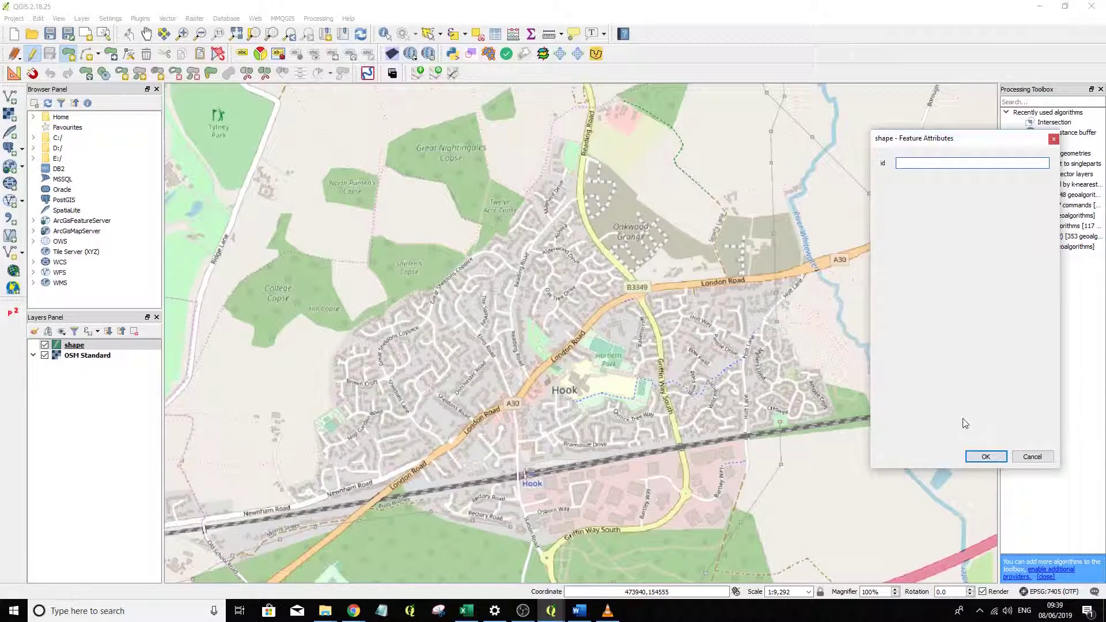
pyautogui.click(984, 456)
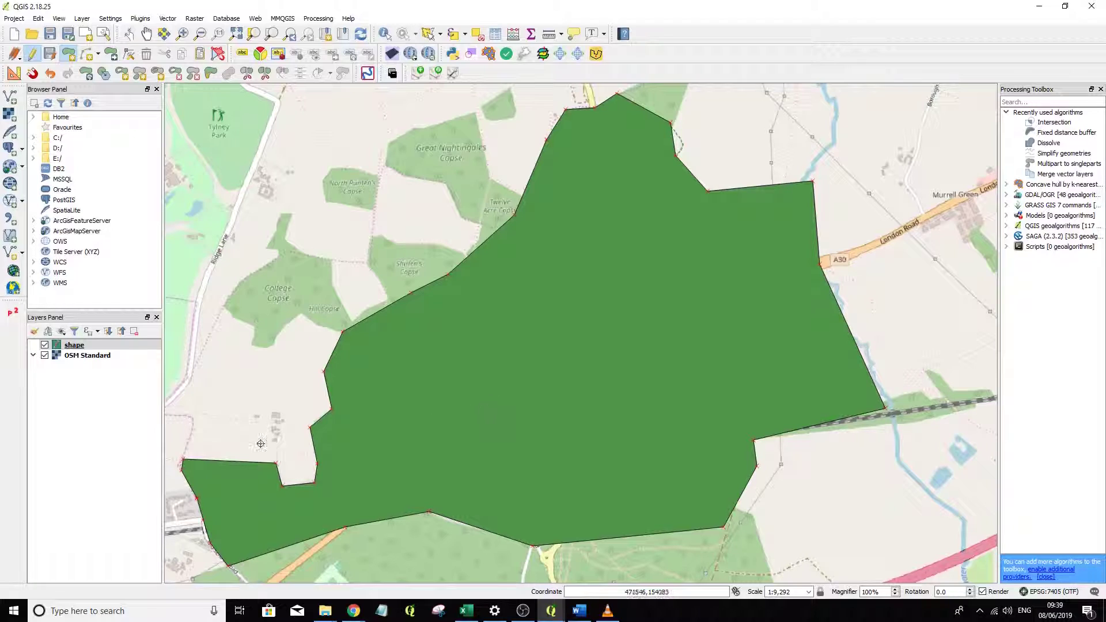
pyautogui.click(34, 55)
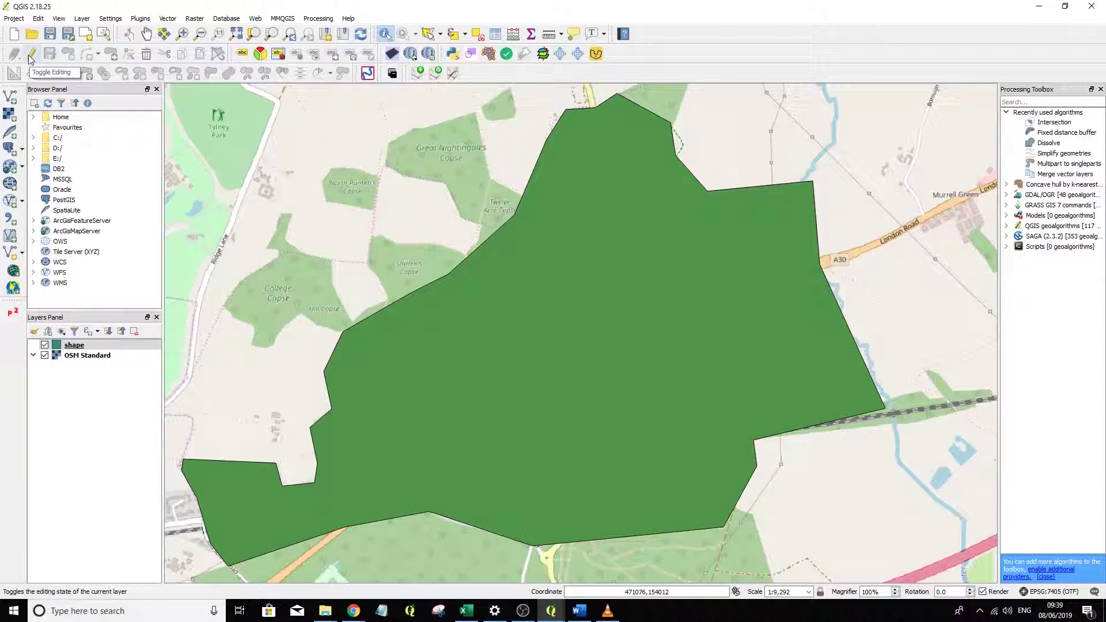
# - Install the getWKT plugin through the Manage and Install Plugins dialog
pyautogui.click(140, 21)
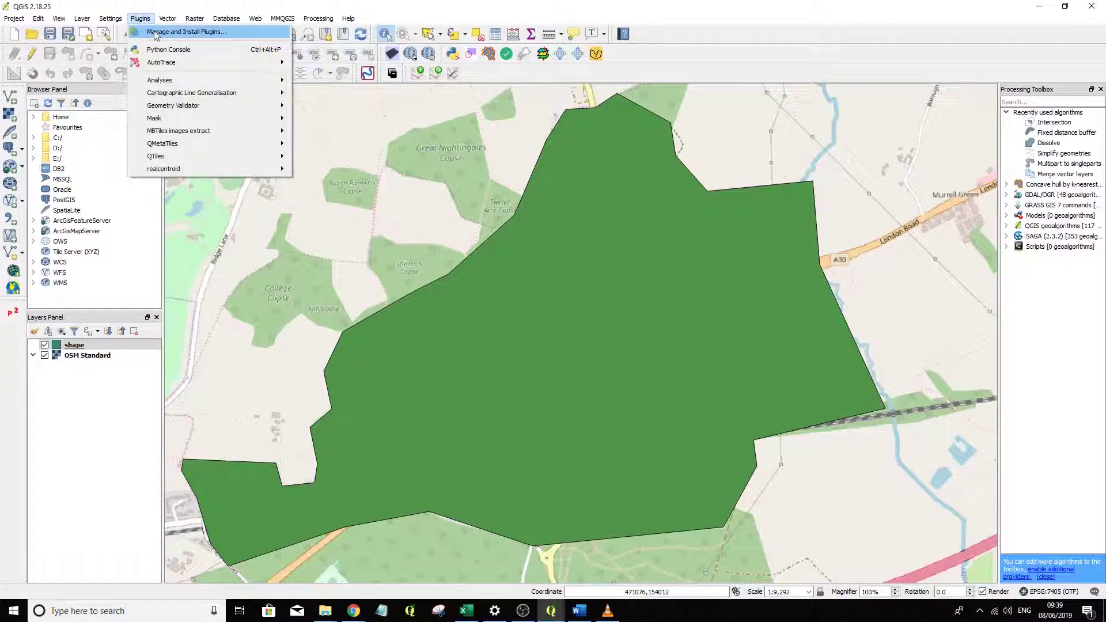
pyautogui.click(156, 33)
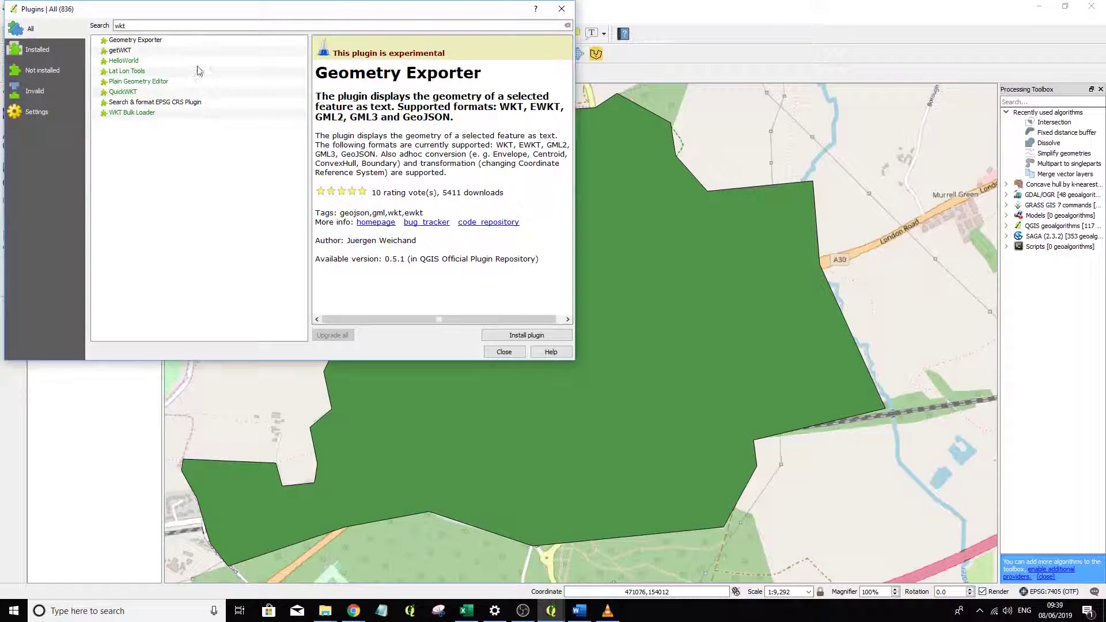
pyautogui.click(120, 53)
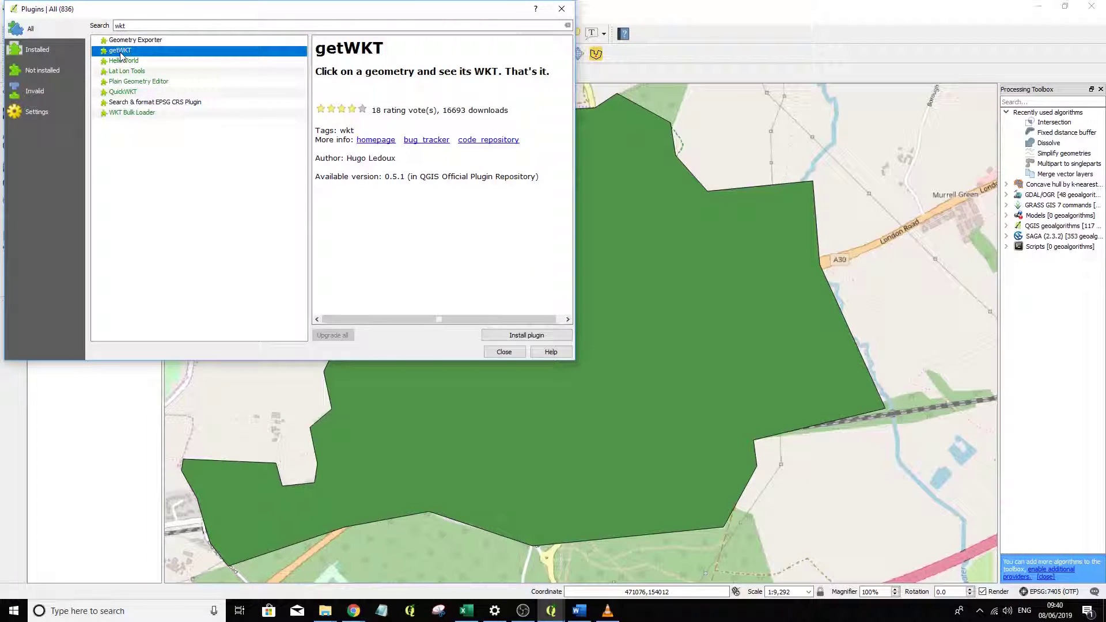
pyautogui.click(523, 335)
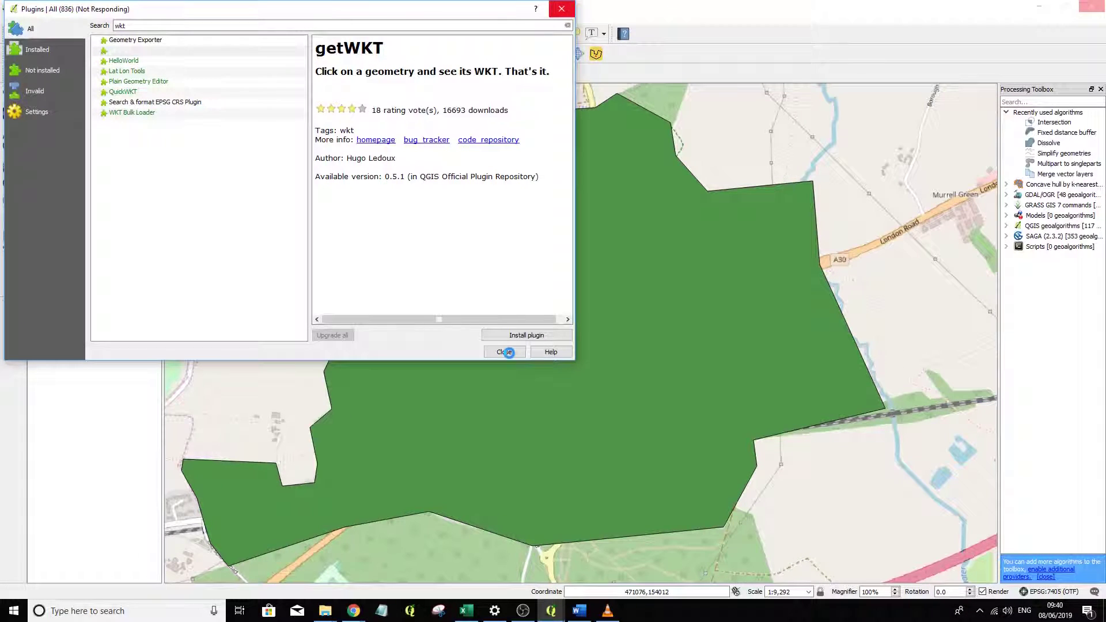
pyautogui.click(505, 352)
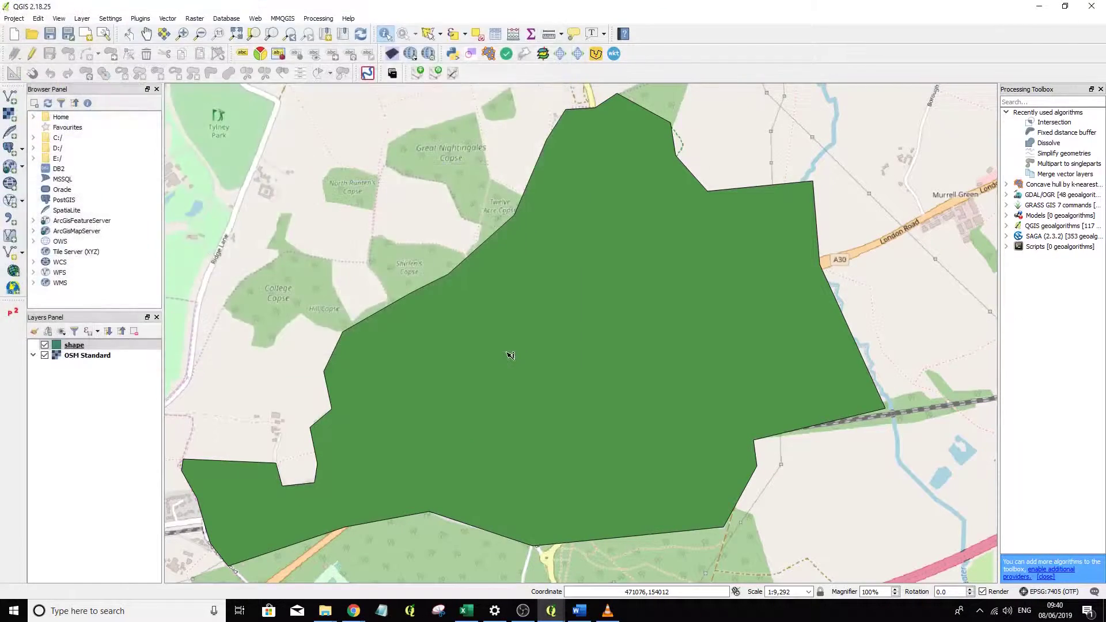
# - Select the Hook boundary polygon and display its geometry as WKT with the getWKT tool
pyautogui.click(608, 54)
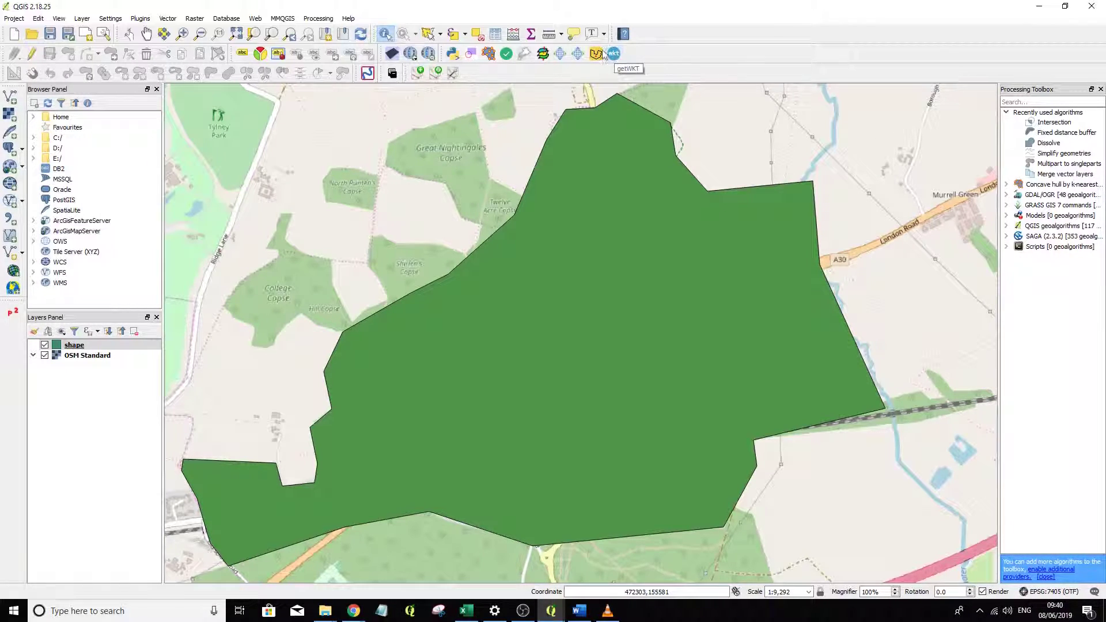
pyautogui.click(429, 33)
pyautogui.click(615, 282)
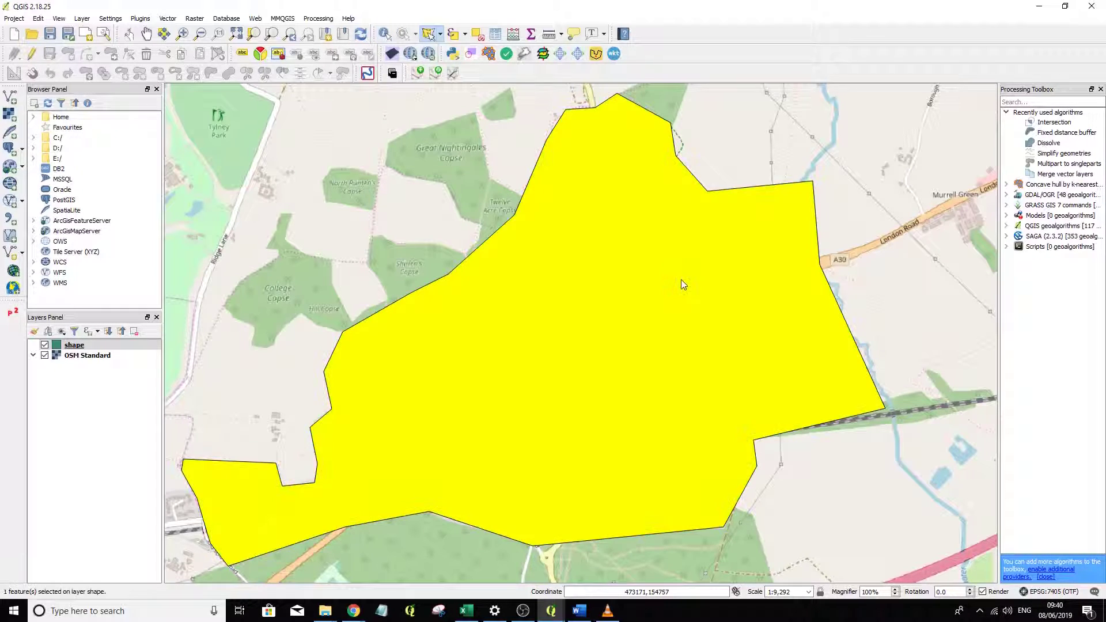
pyautogui.click(614, 54)
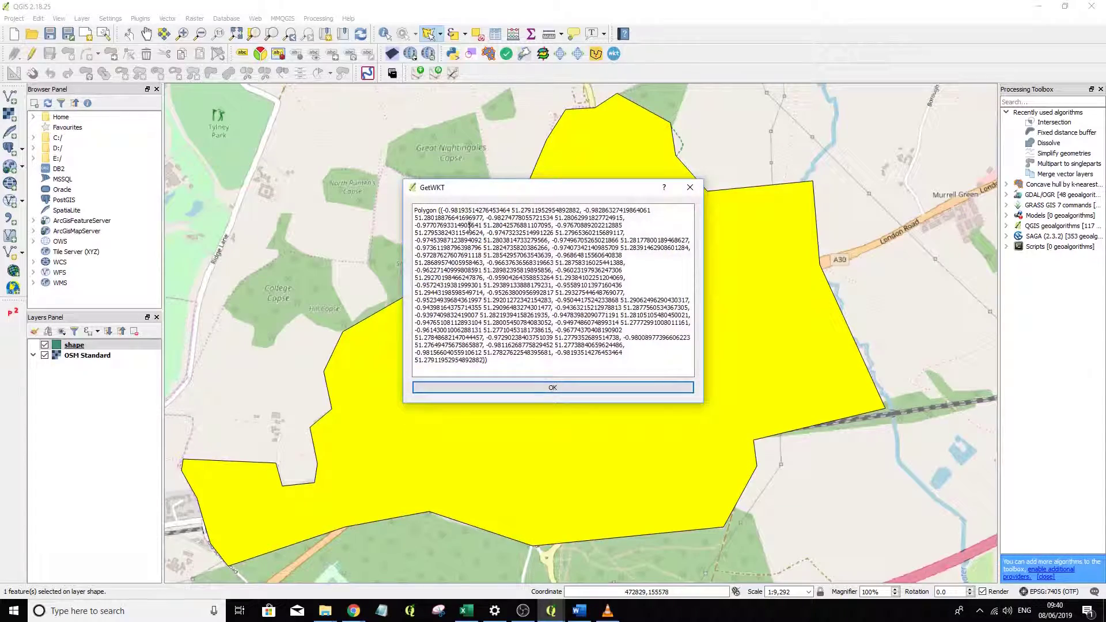
# - Select all of the Polygon WKT text and copy it to the clipboard
pyautogui.moveTo(490, 361); pyautogui.dragTo(403, 208)
pyautogui.rightClick(460, 212)
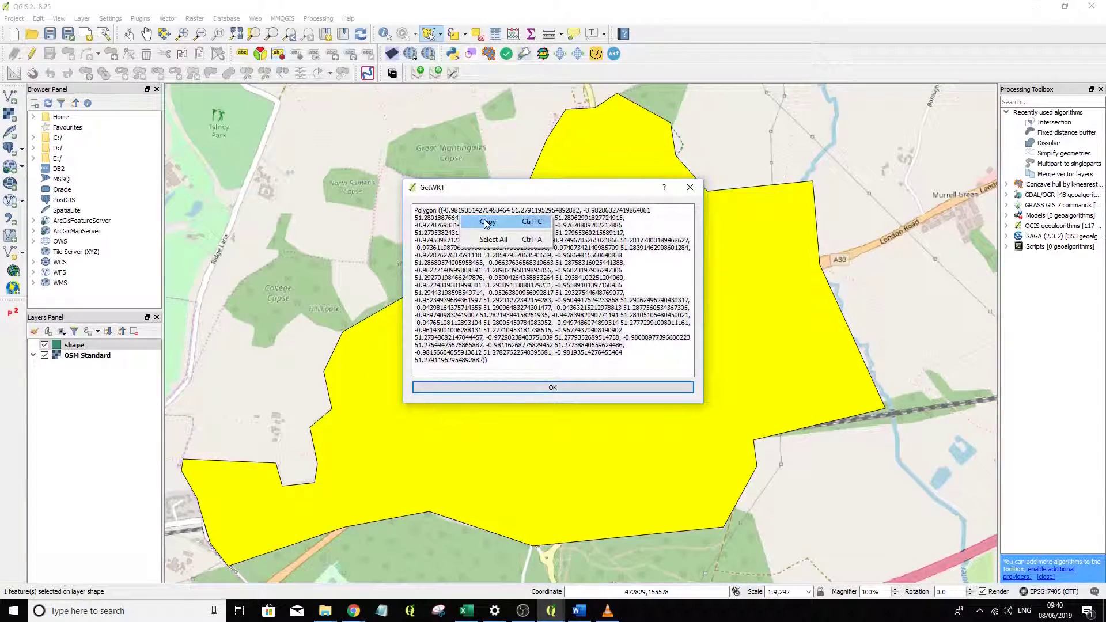
pyautogui.click(485, 221)
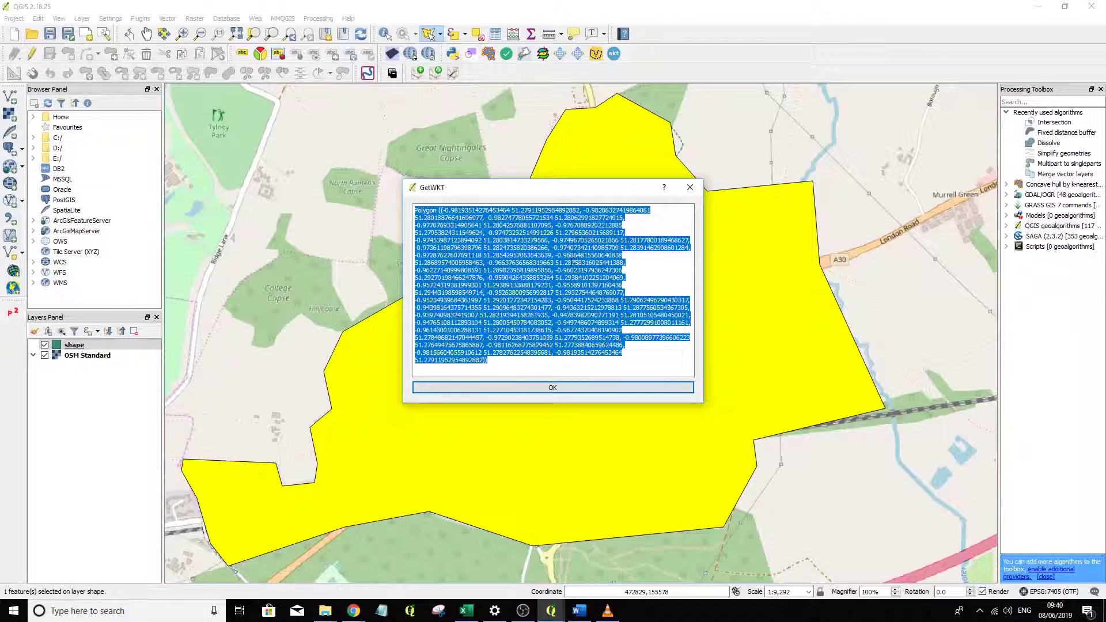
pyautogui.moveTo(354, 615)
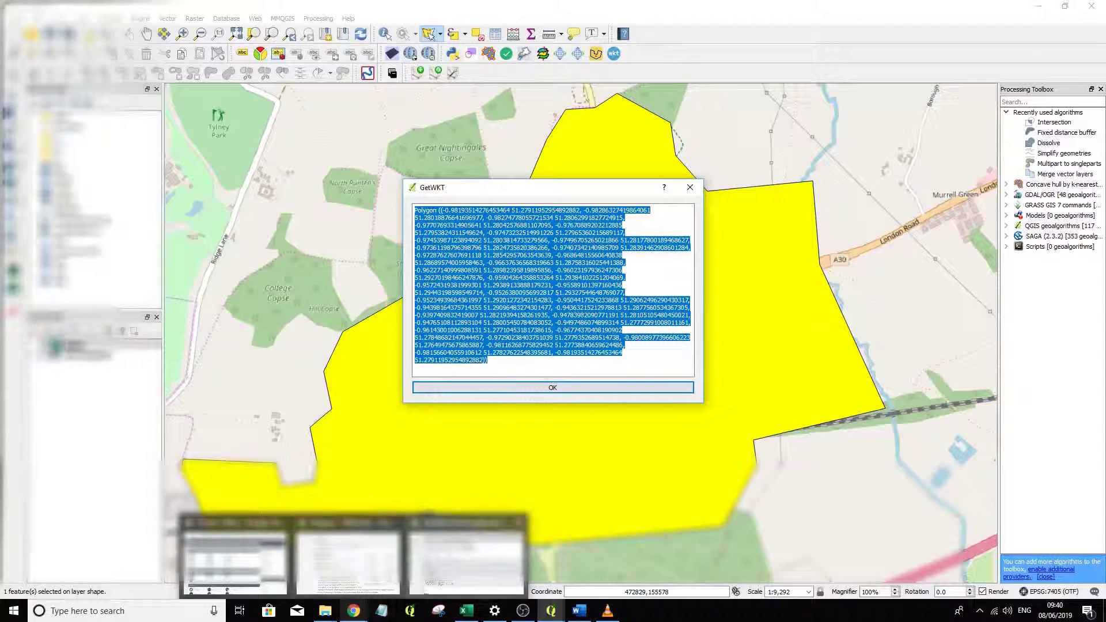
# - Insert a wkt_table row with name 'Hook' and the pasted Polygon WKT in the wkt field
pyautogui.click(454, 556)
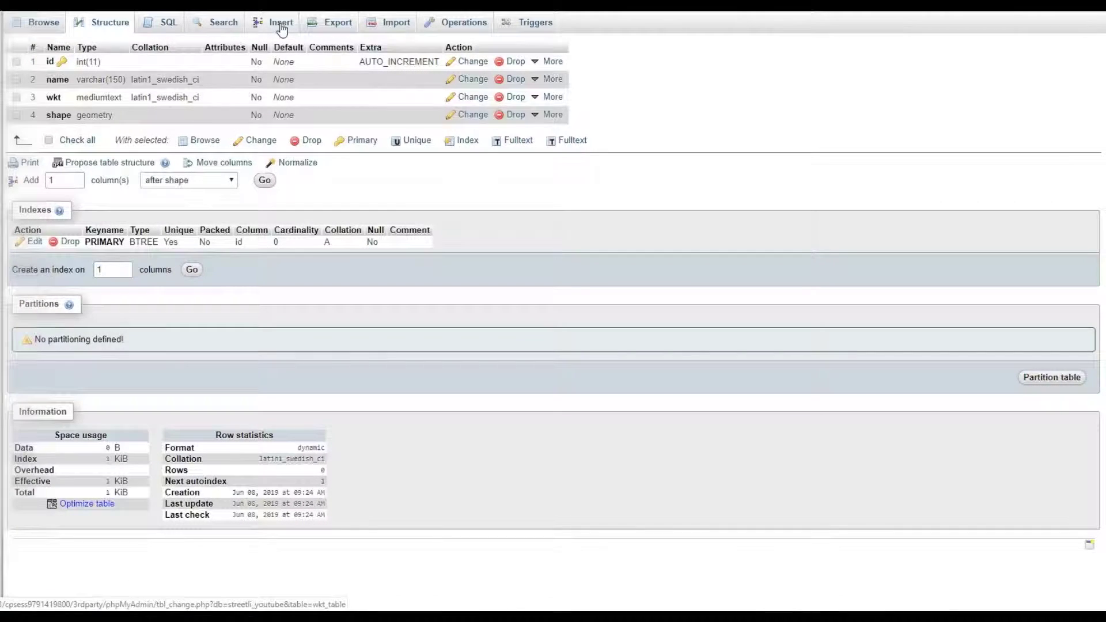
pyautogui.click(282, 29)
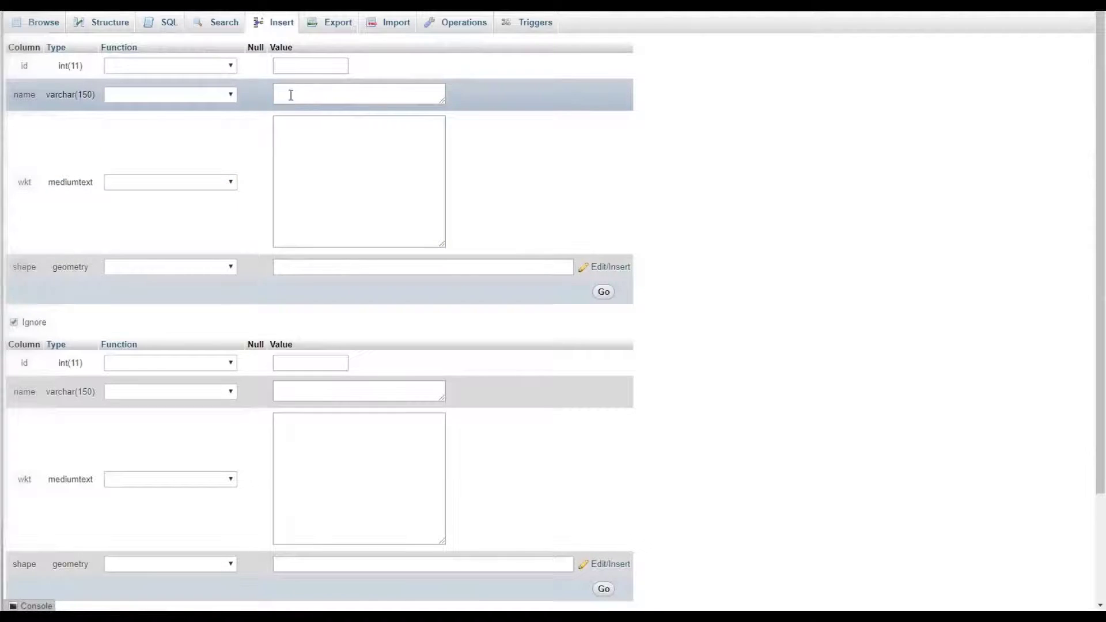
pyautogui.click(289, 94)
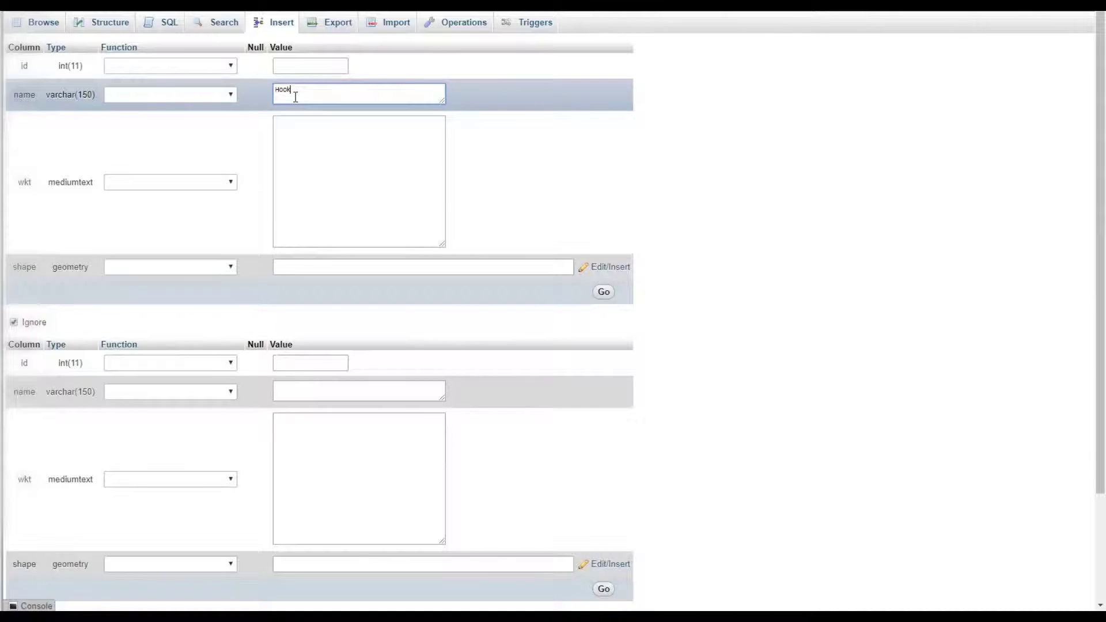
pyautogui.press('Tab')
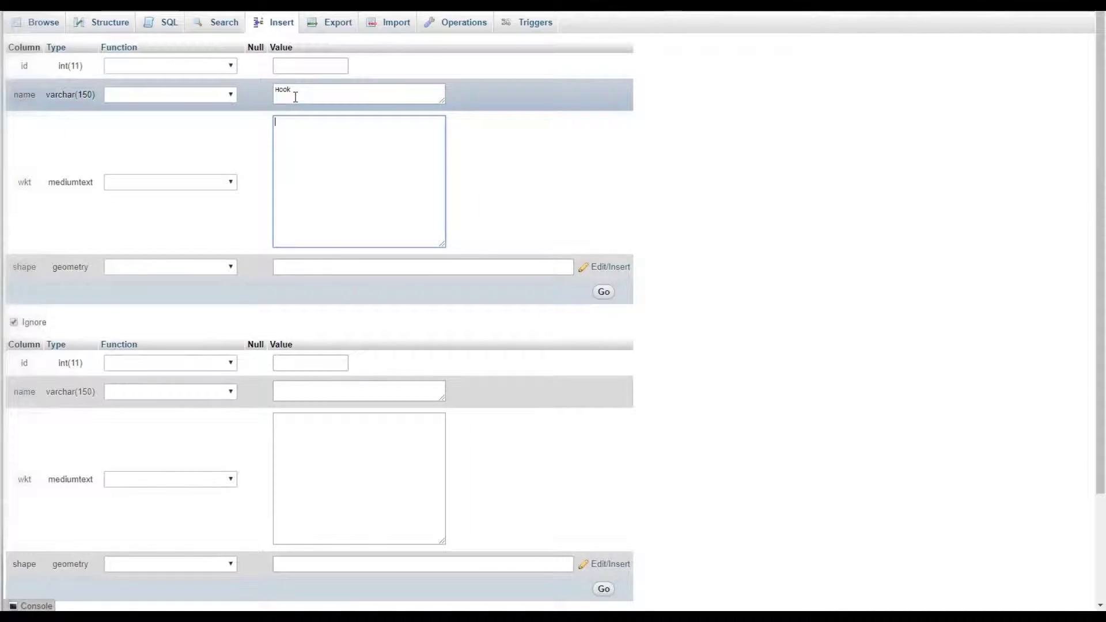
pyautogui.hotkey('ctrl', 'v')
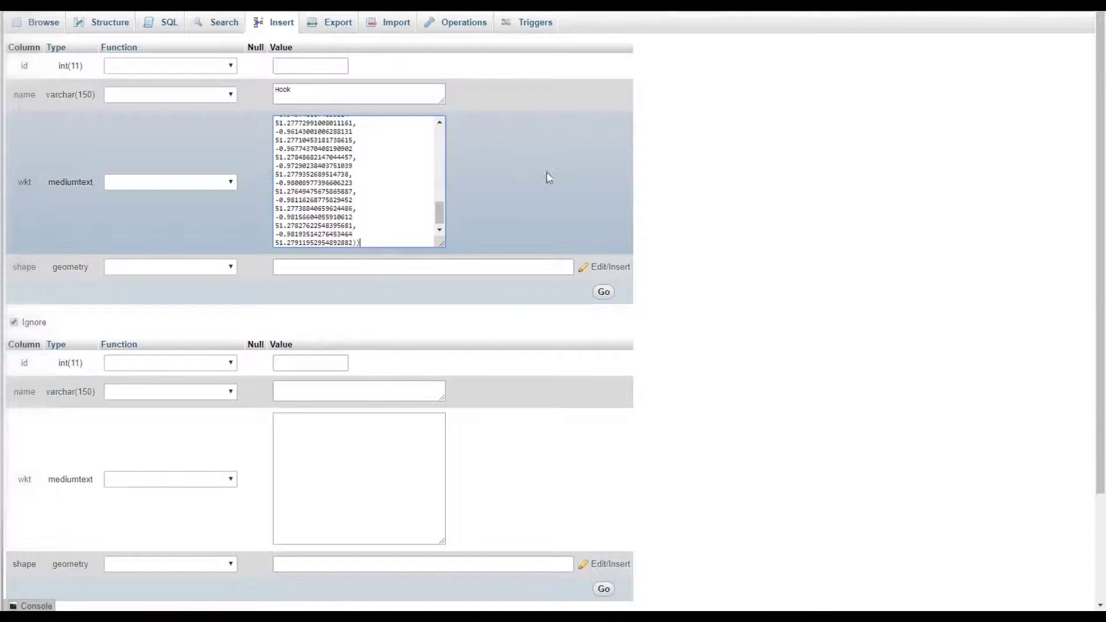
pyautogui.click(604, 295)
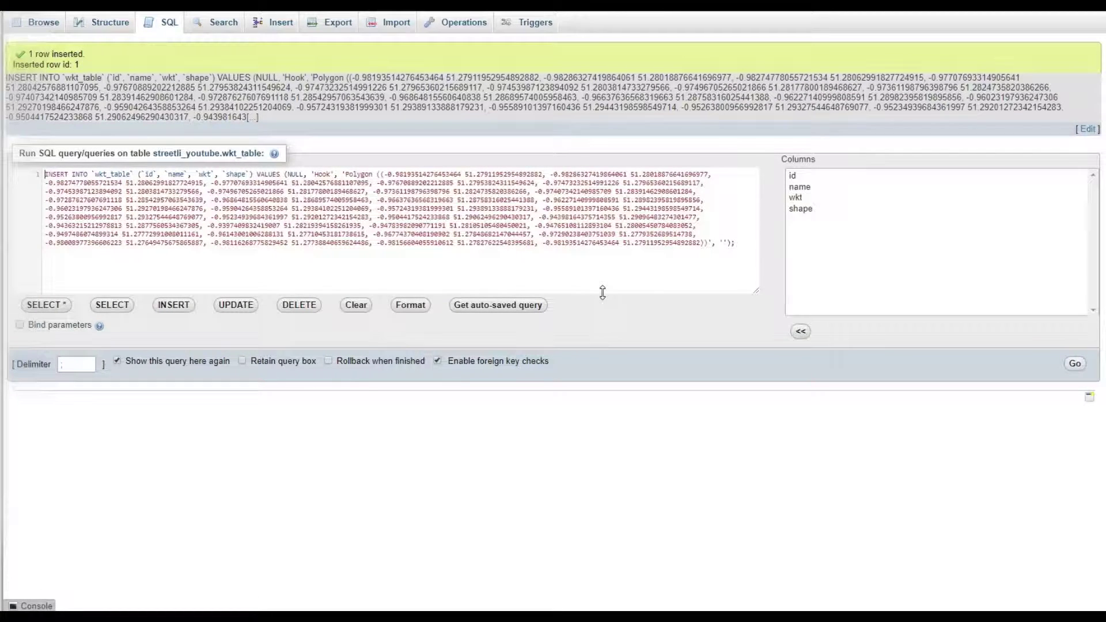
# - Browse wkt_table and view the Hook row's complete WKT text in the expanded inline editor
pyautogui.click(42, 24)
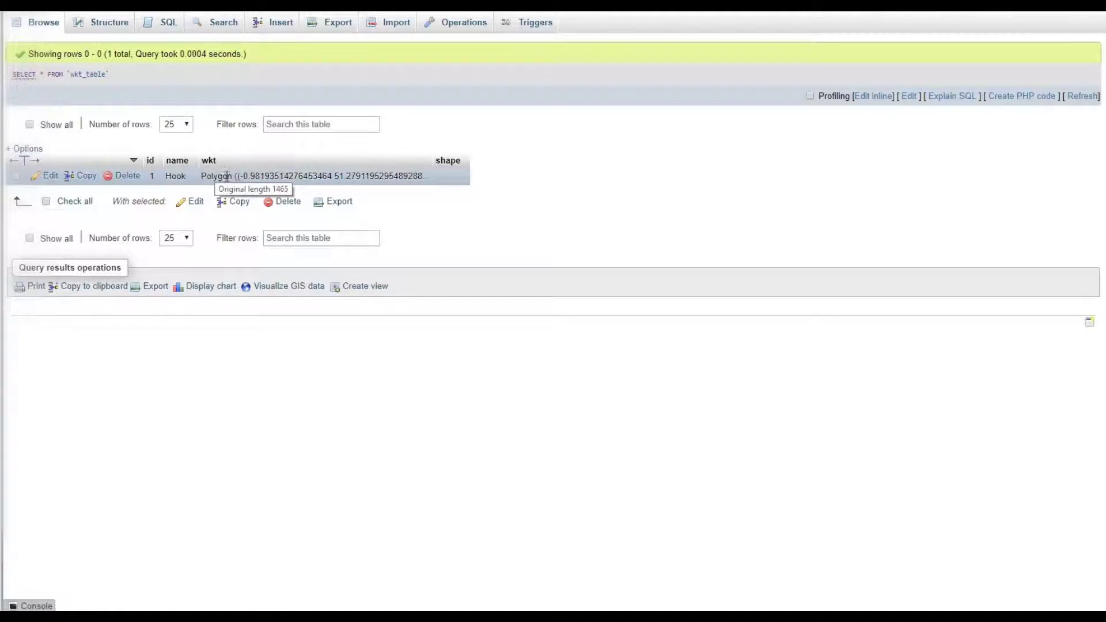
pyautogui.doubleClick(362, 174)
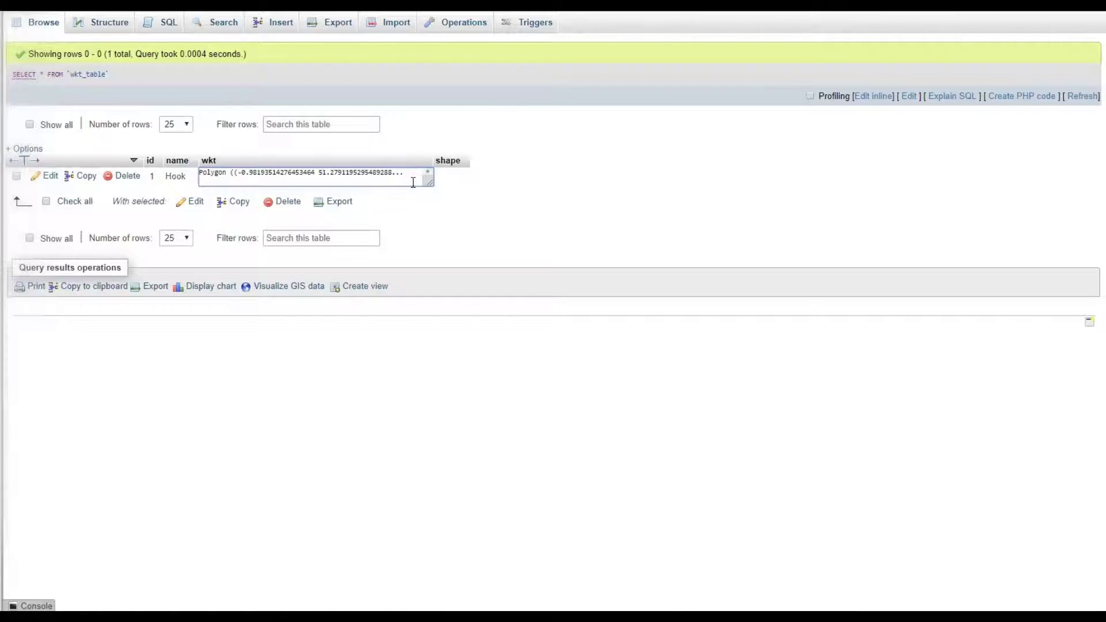
pyautogui.click(431, 184)
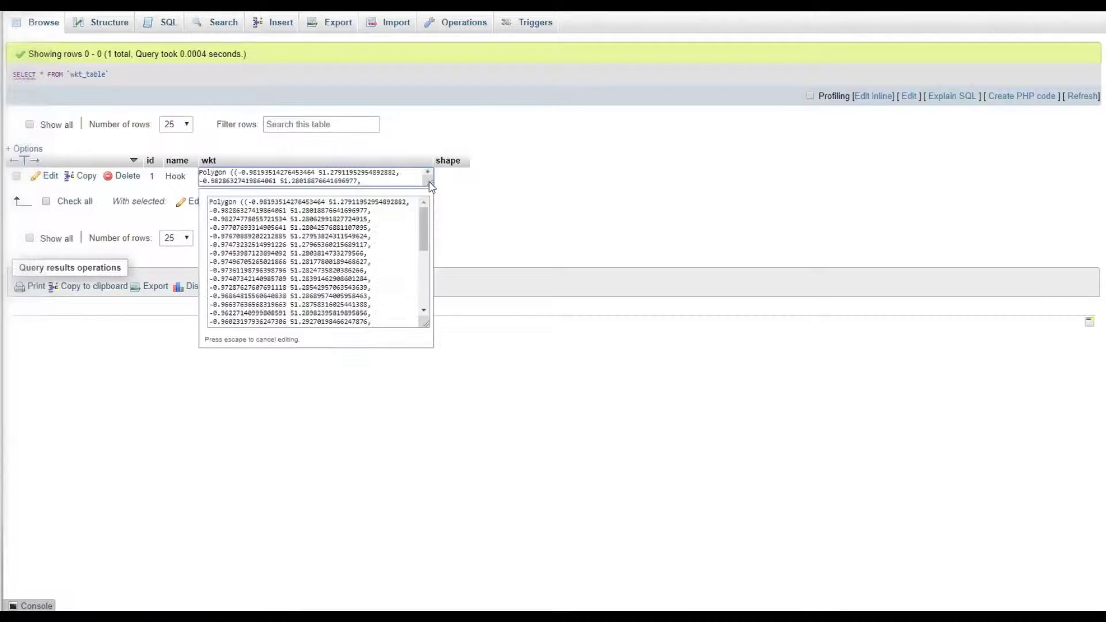
pyautogui.scroll(-5, 382, 250)
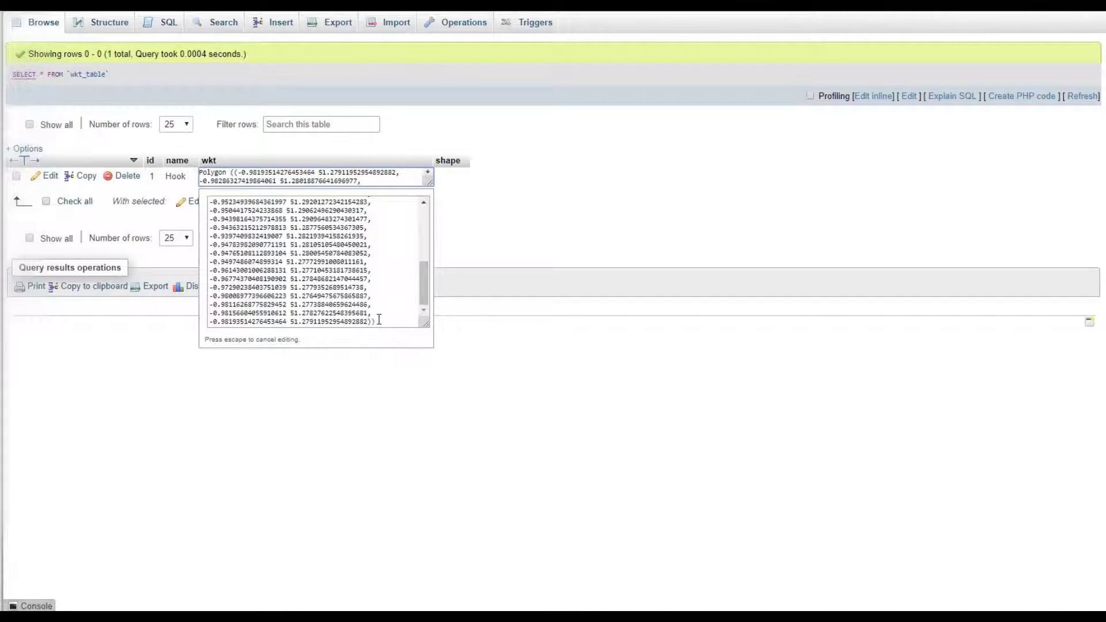
pyautogui.moveTo(378, 320); pyautogui.dragTo(287, 321)
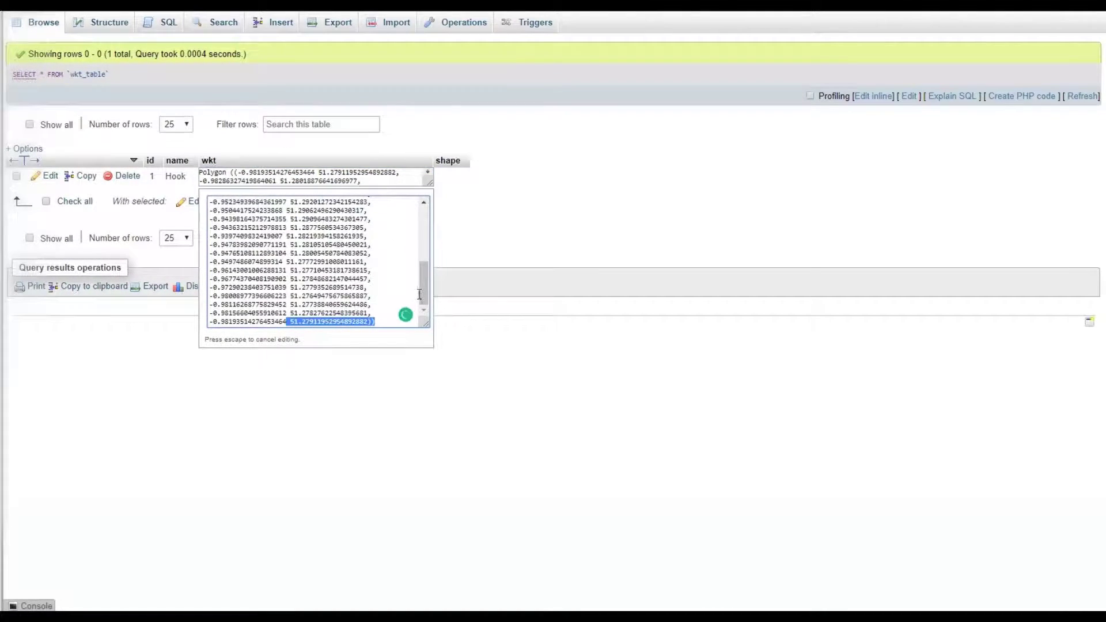
pyautogui.moveTo(427, 292); pyautogui.dragTo(425, 214)
pyautogui.click(530, 175)
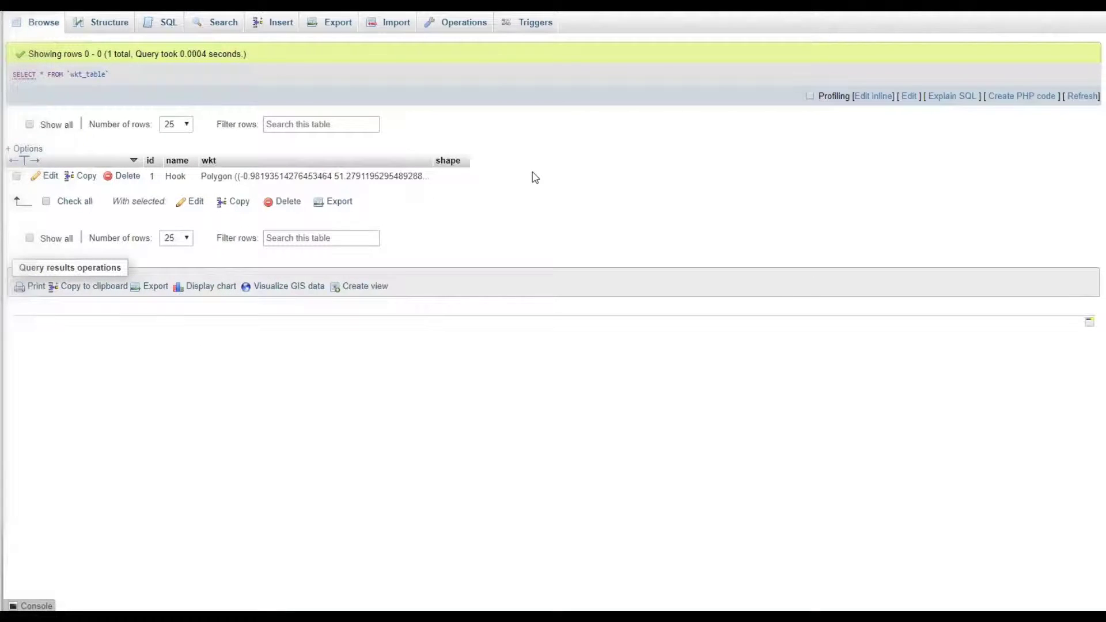
# - Start an UPDATE query on wkt_table, removing the id, name and wkt column assignments
pyautogui.click(157, 26)
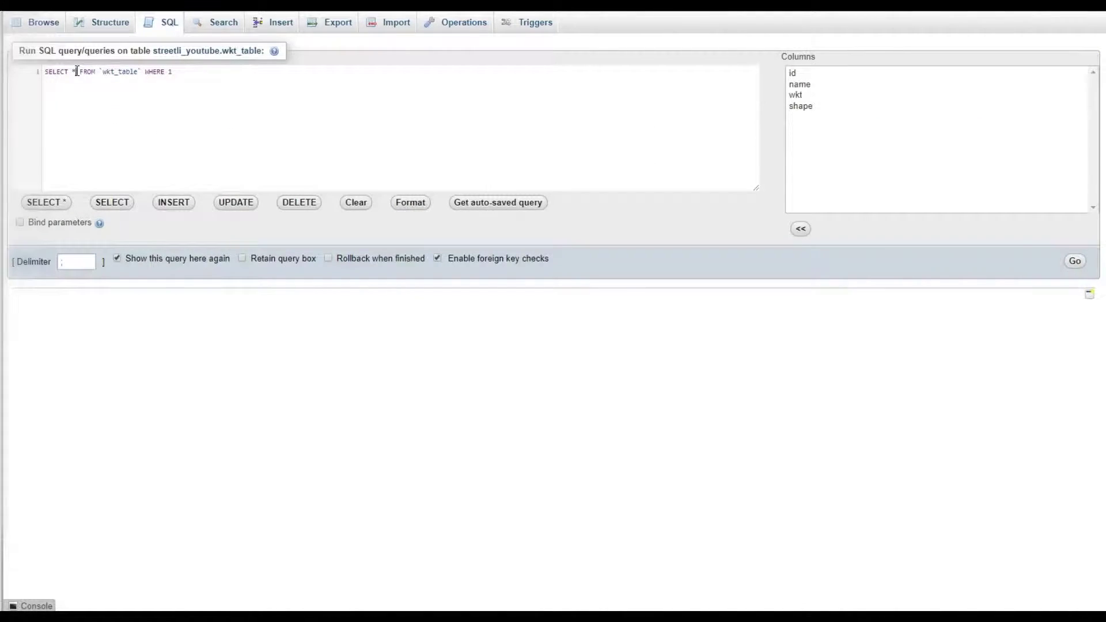
pyautogui.moveTo(76, 72); pyautogui.dragTo(53, 72)
pyautogui.click(227, 205)
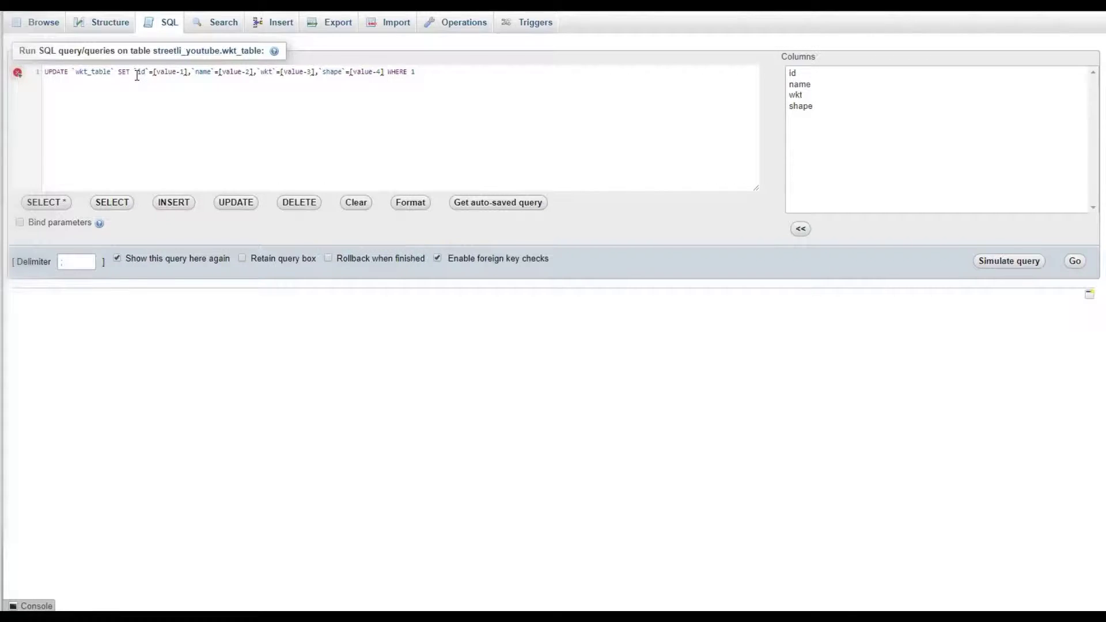
pyautogui.moveTo(134, 72); pyautogui.dragTo(320, 76)
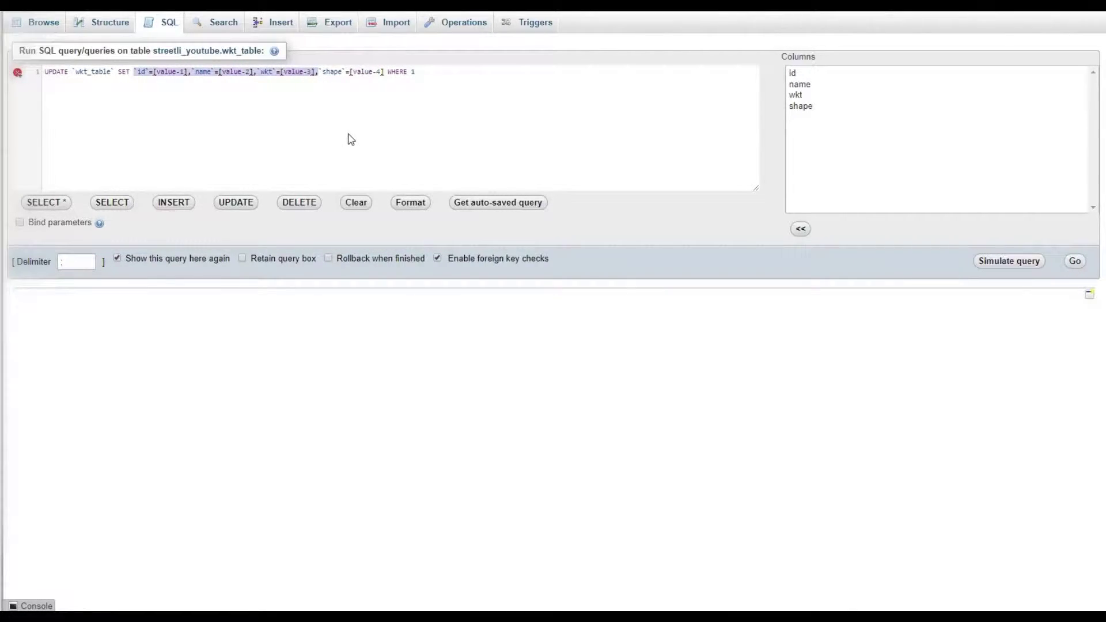
pyautogui.press('BackSpace')
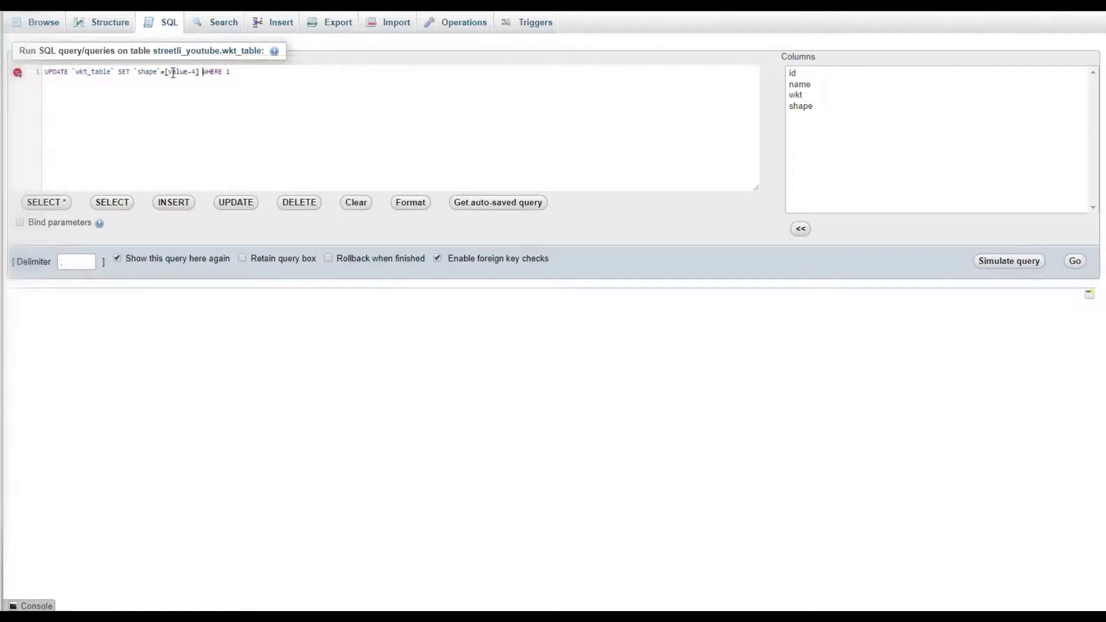
# - Set `shape` = geometryfromtext(`wkt`) as the query's only assignment
pyautogui.moveTo(165, 71); pyautogui.dragTo(264, 73)
pyautogui.write('geo')
pyautogui.write('metryfromtext(')
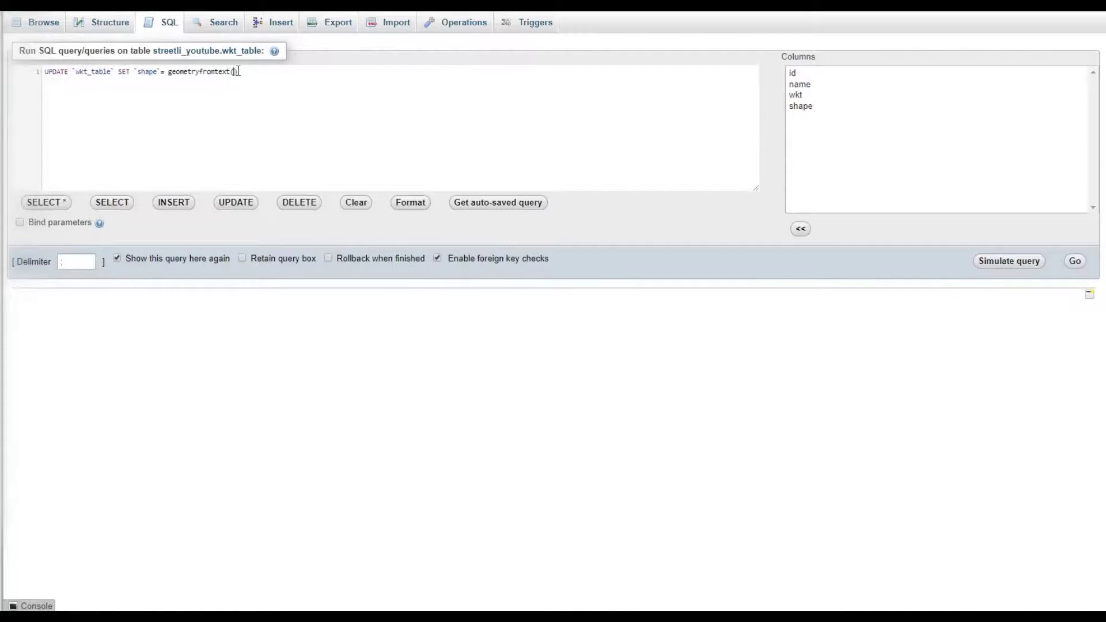
pyautogui.doubleClick(797, 95)
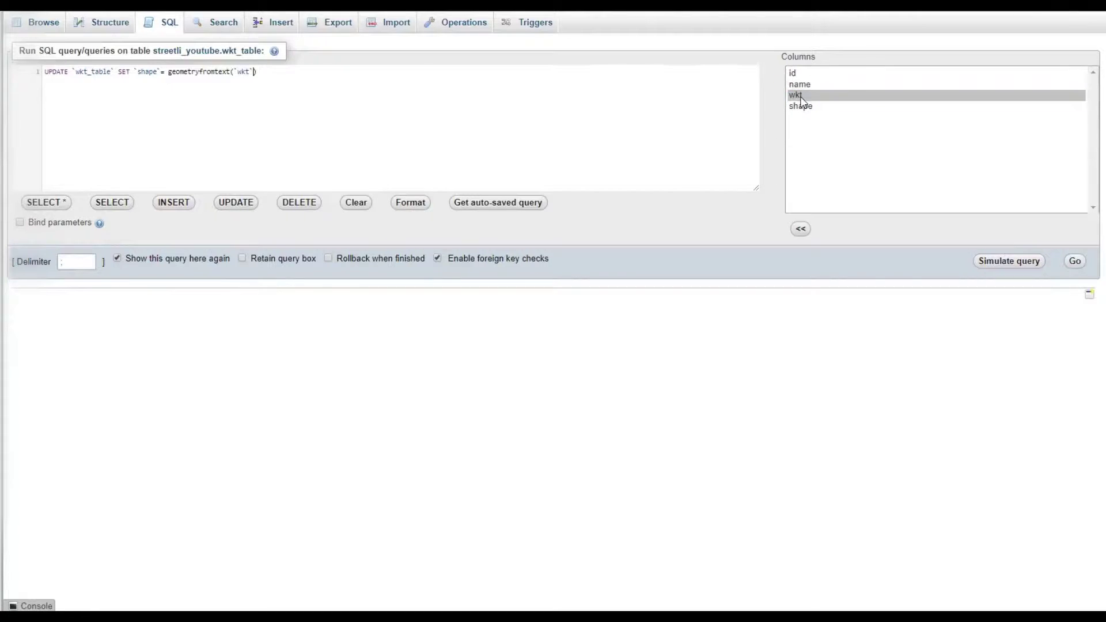
pyautogui.click(265, 71)
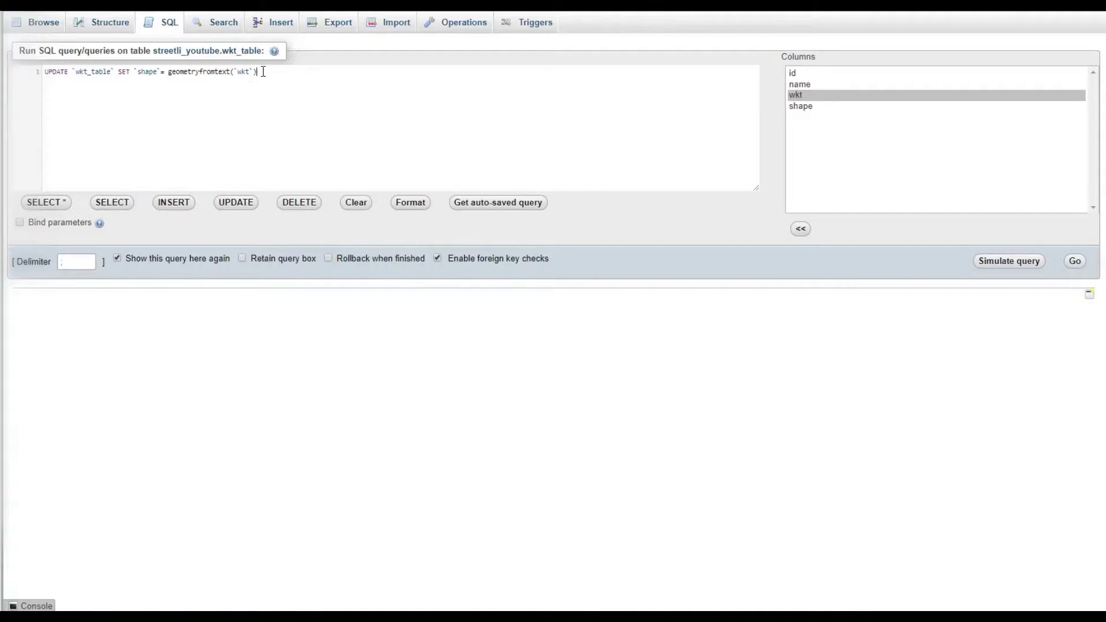
# - Run the UPDATE and browse wkt_table to confirm Hook's shape holds a 561 B GEOMETRY
pyautogui.click(1074, 261)
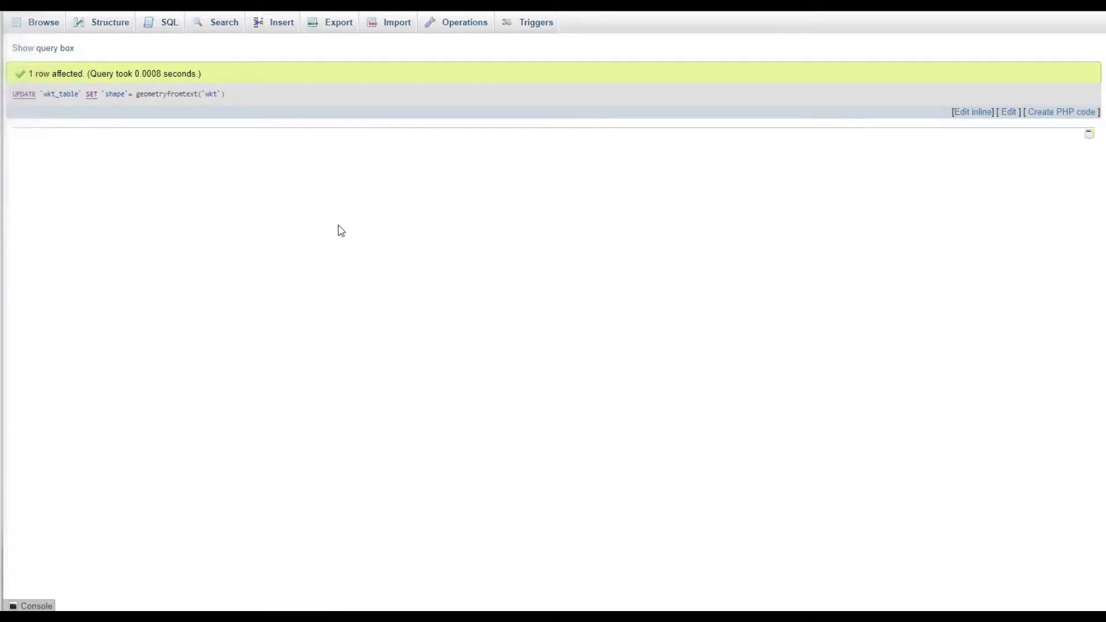
pyautogui.click(30, 27)
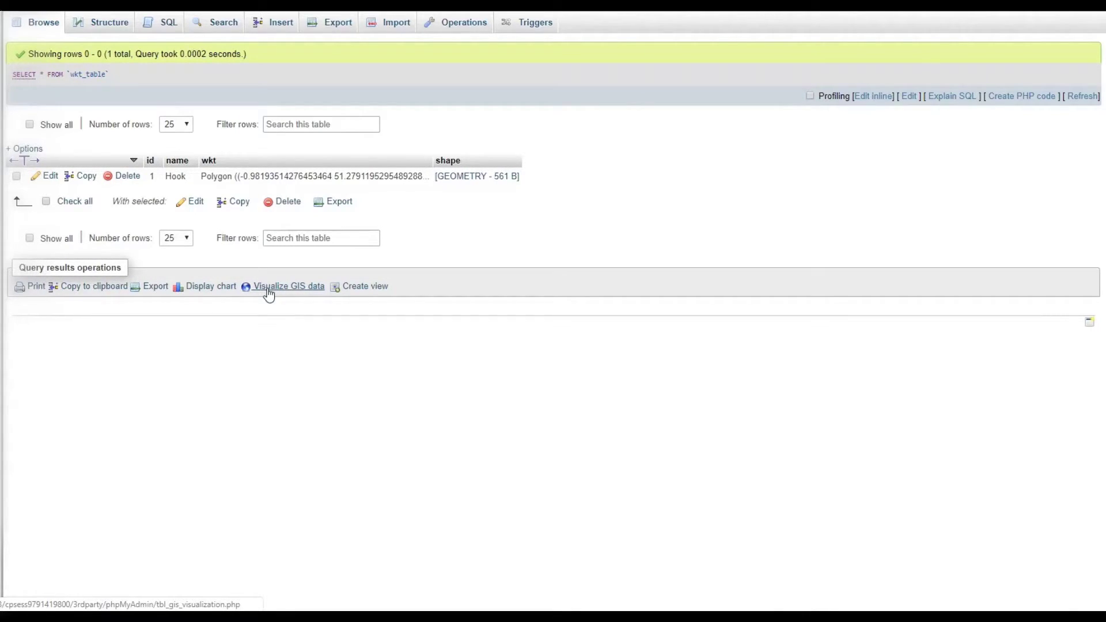
pyautogui.click(268, 290)
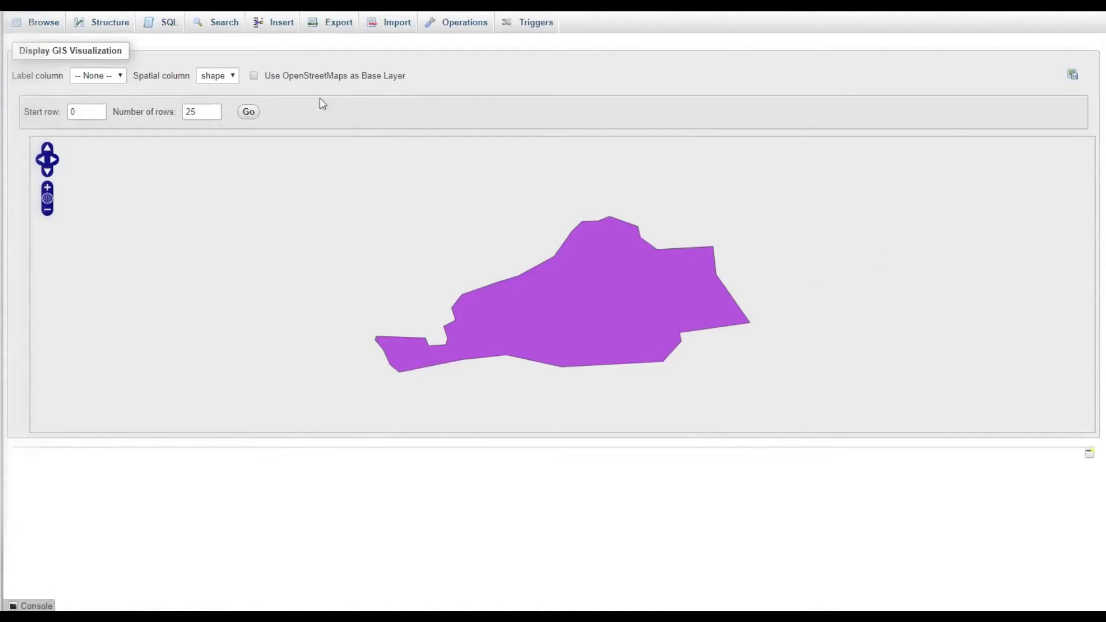
pyautogui.click(254, 76)
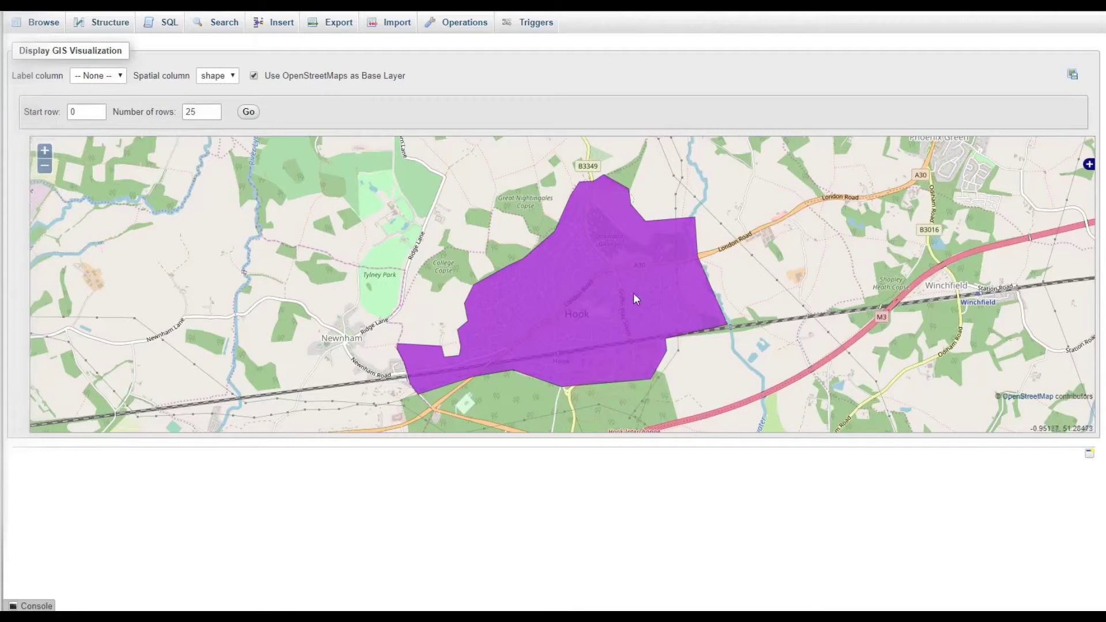
pyautogui.scroll(1, 610, 300)
pyautogui.scroll(-1, 503, 286)
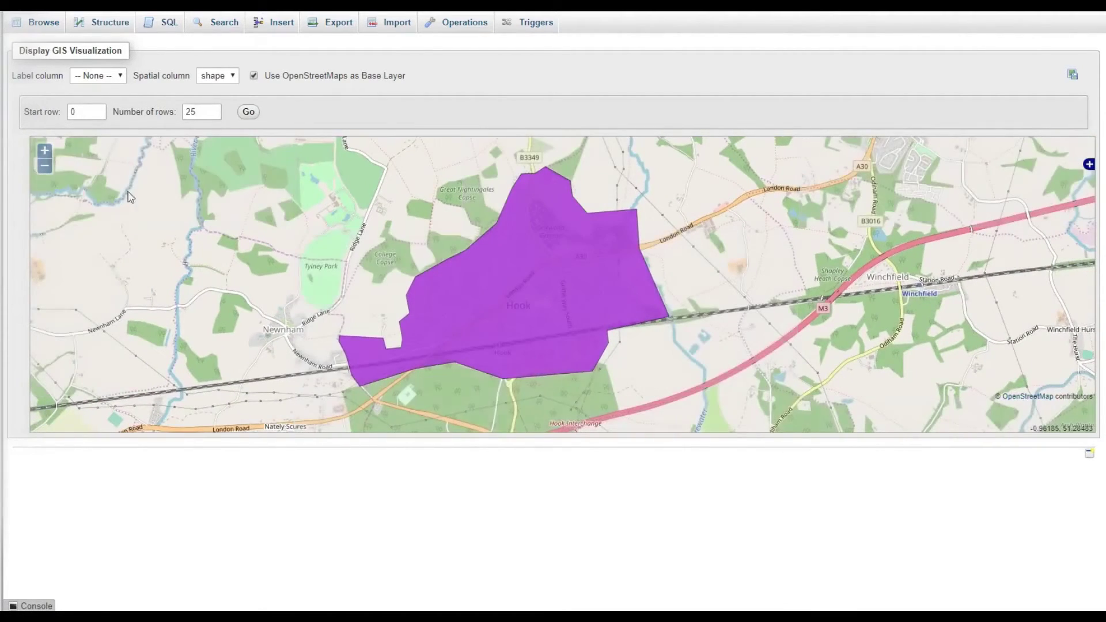
pyautogui.click(39, 26)
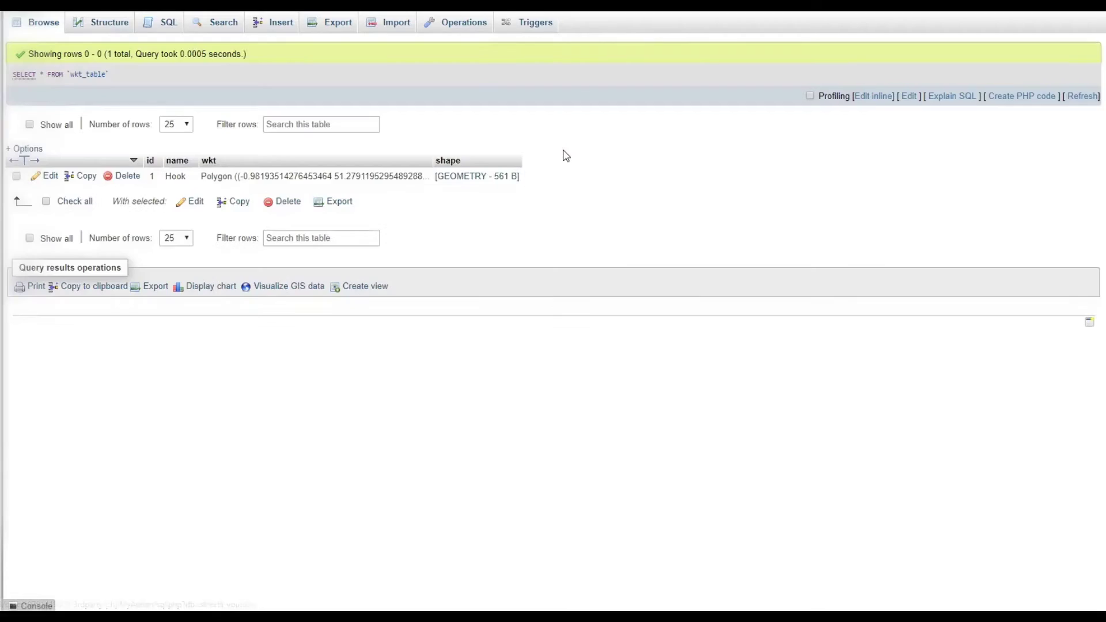